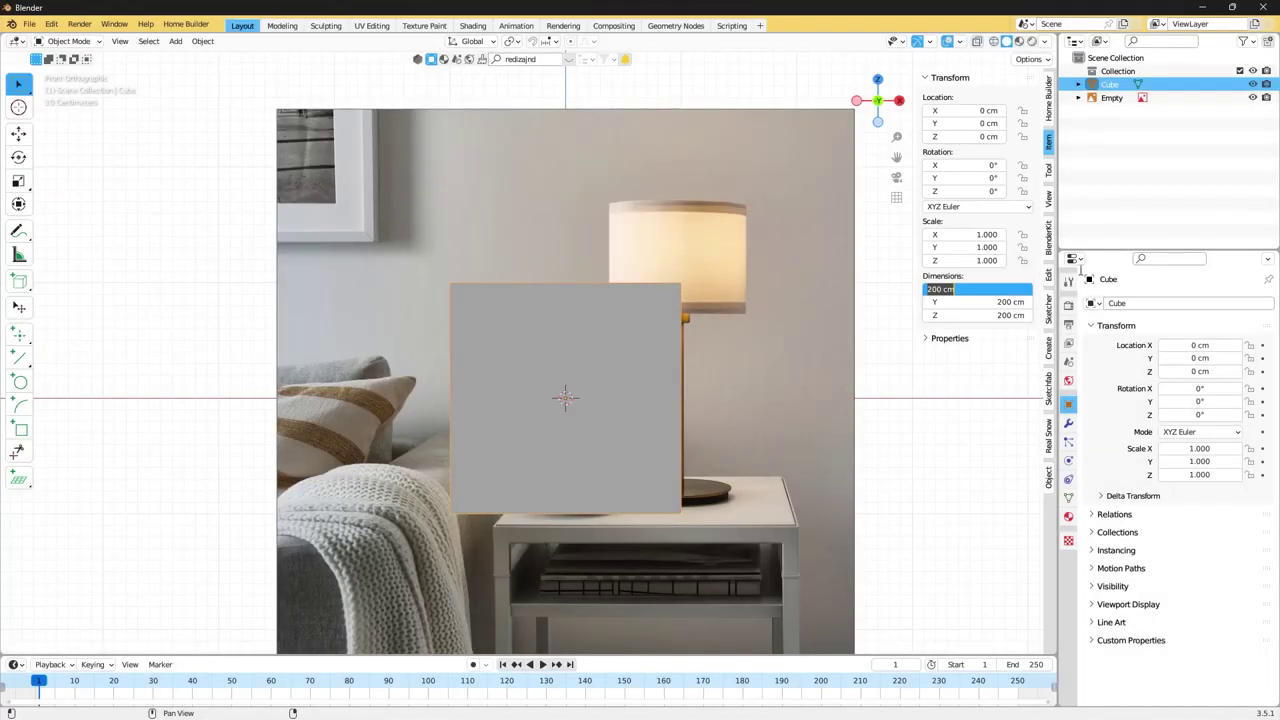
Set the cube to 15 × 1 × 41 cm, then scale and move the reference photo to match it.
{"action": "key", "text": "Tab"}
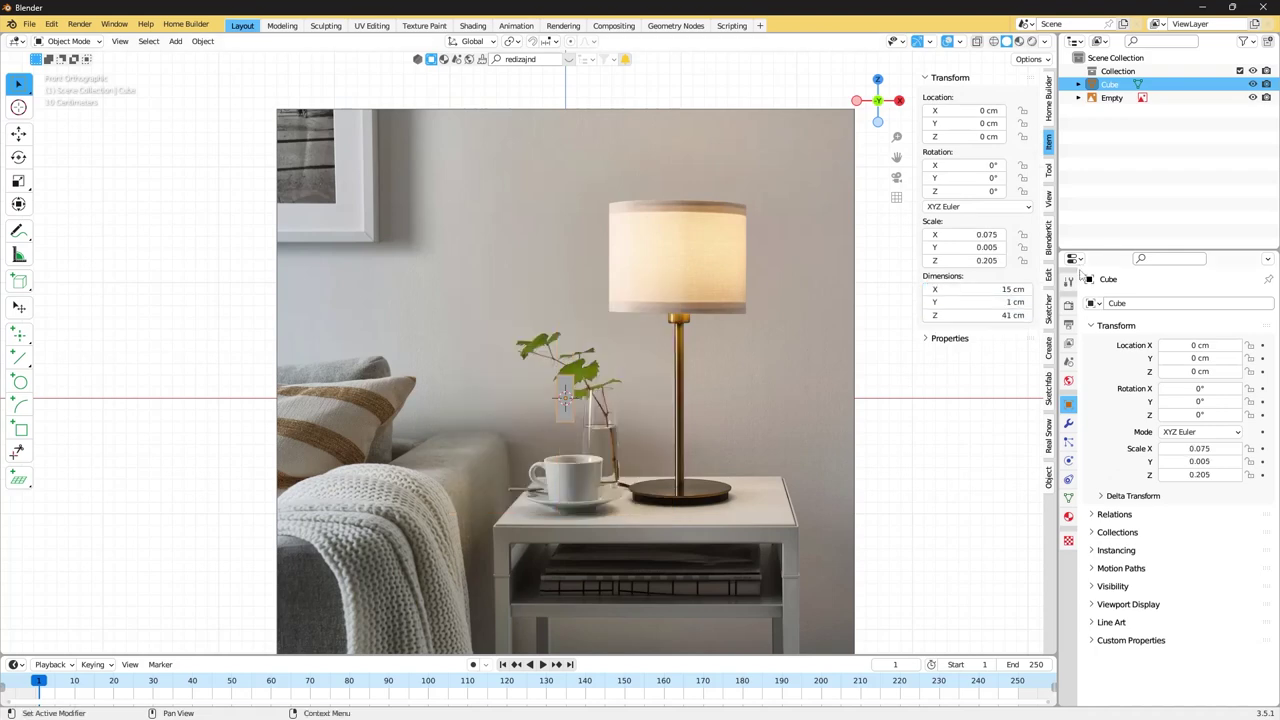
{"action": "left_click", "coordinate": [731, 298]}
{"action": "key", "text": "s"}
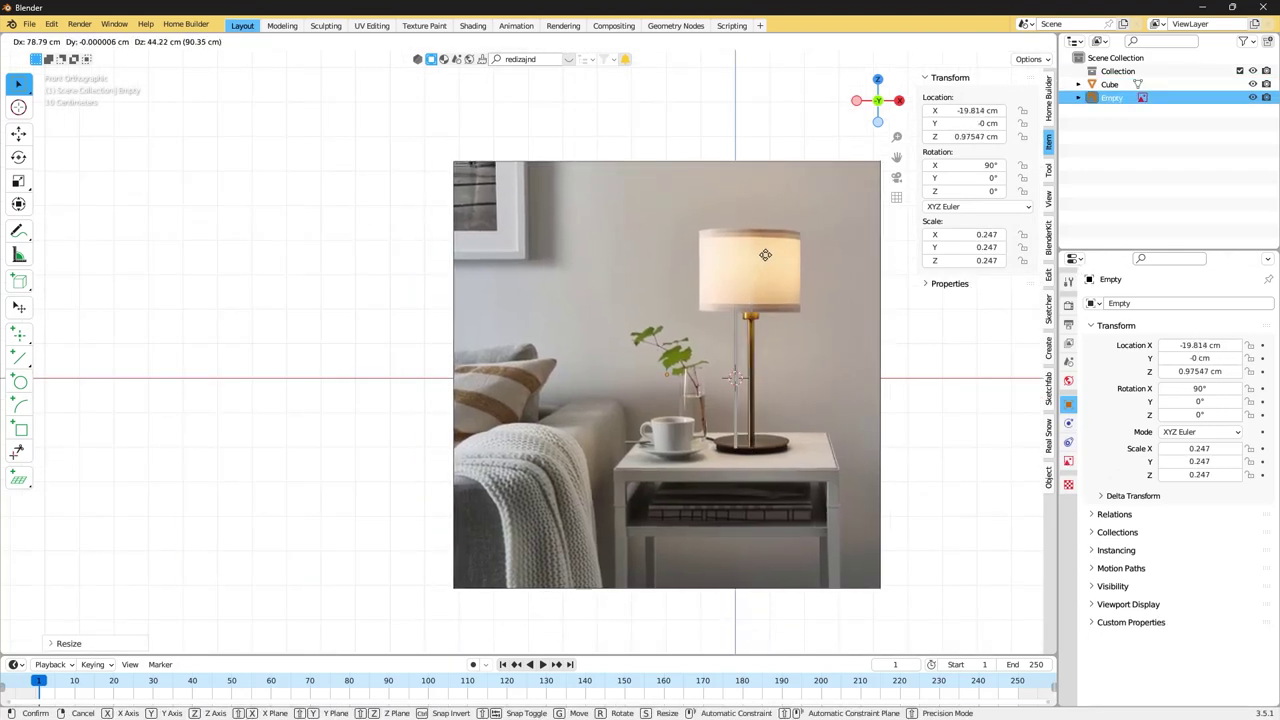
{"action": "left_click", "coordinate": [760, 325]}
{"action": "key", "text": "g"}
{"action": "left_click", "coordinate": [768, 320]}
{"action": "key", "text": "s"}
{"action": "left_click", "coordinate": [761, 318]}
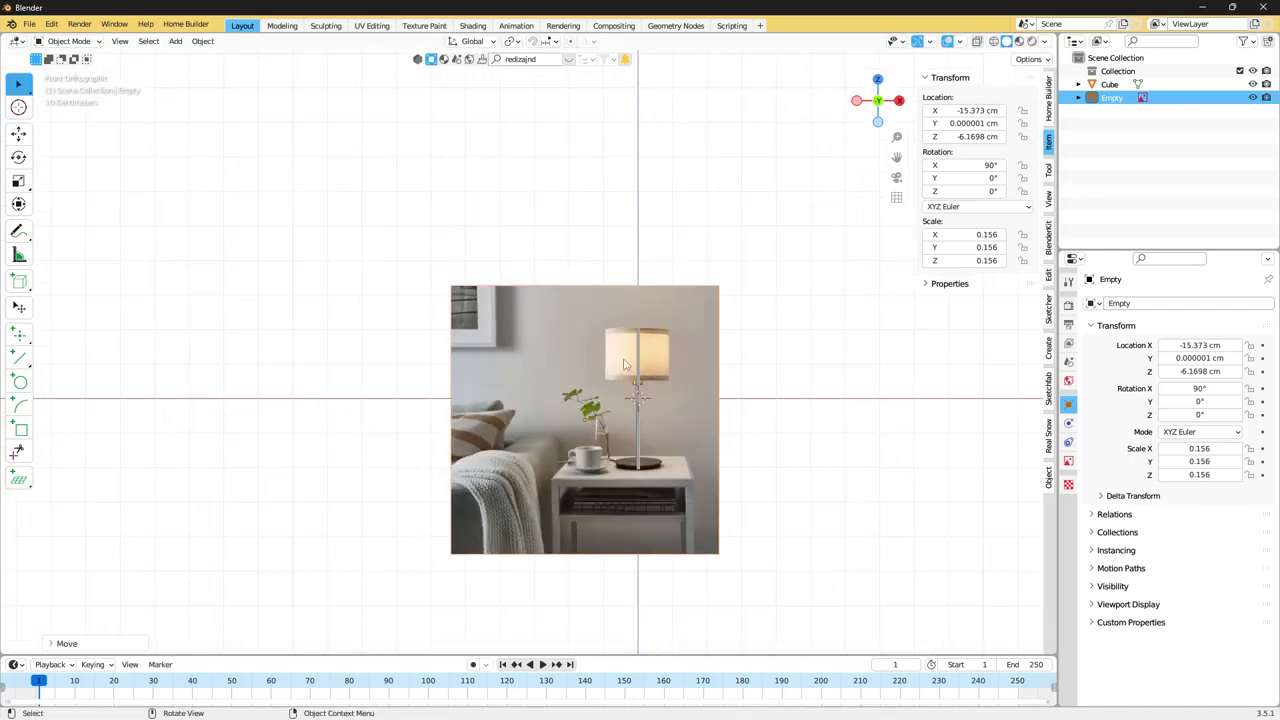
{"action": "scroll", "coordinate": [687, 406], "scroll_direction": "up", "scroll_amount": 4}
Make the stem cylinder 1 cm wide and 1 cm deep and adjust its height to the photo.
{"action": "double_click", "coordinate": [975, 289]}
{"action": "type", "text": "1"}
{"action": "key", "text": "Tab"}
{"action": "type", "text": "1"}
{"action": "key", "text": "Tab"}
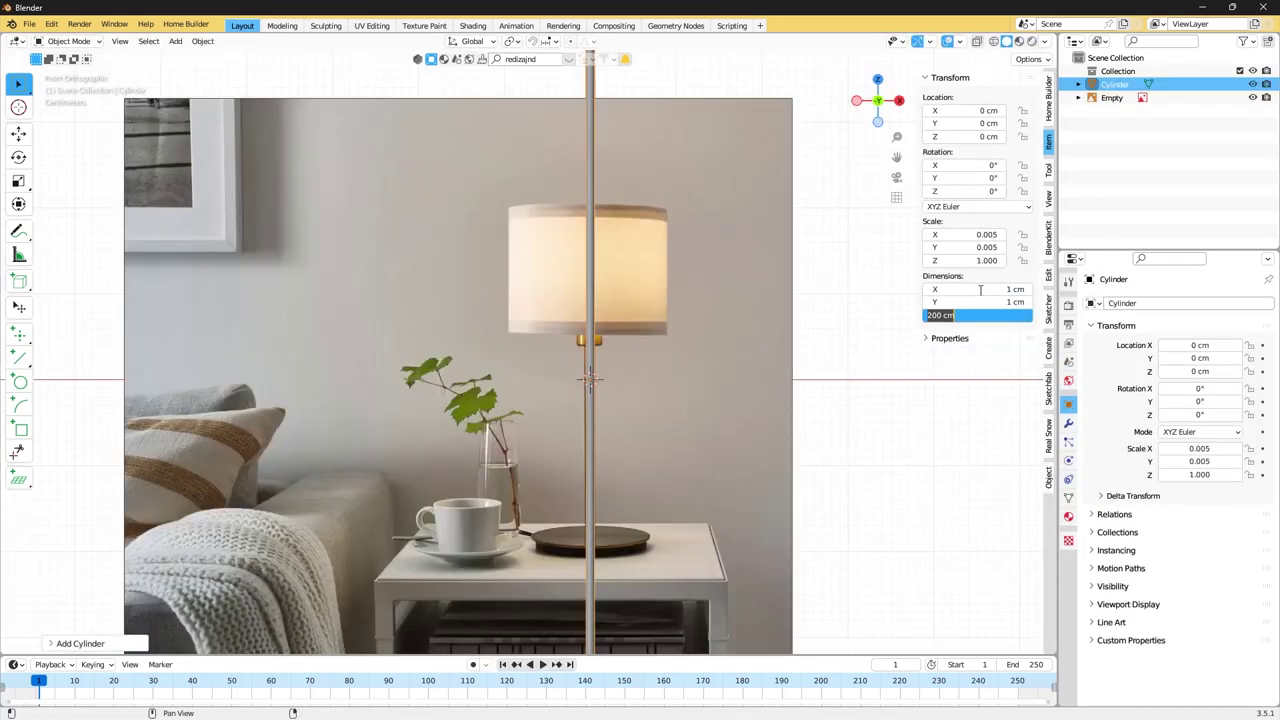
{"action": "key", "text": "Tab"}
{"action": "scroll", "coordinate": [595, 230], "scroll_direction": "up", "scroll_amount": 2}
{"action": "key", "text": "Return"}
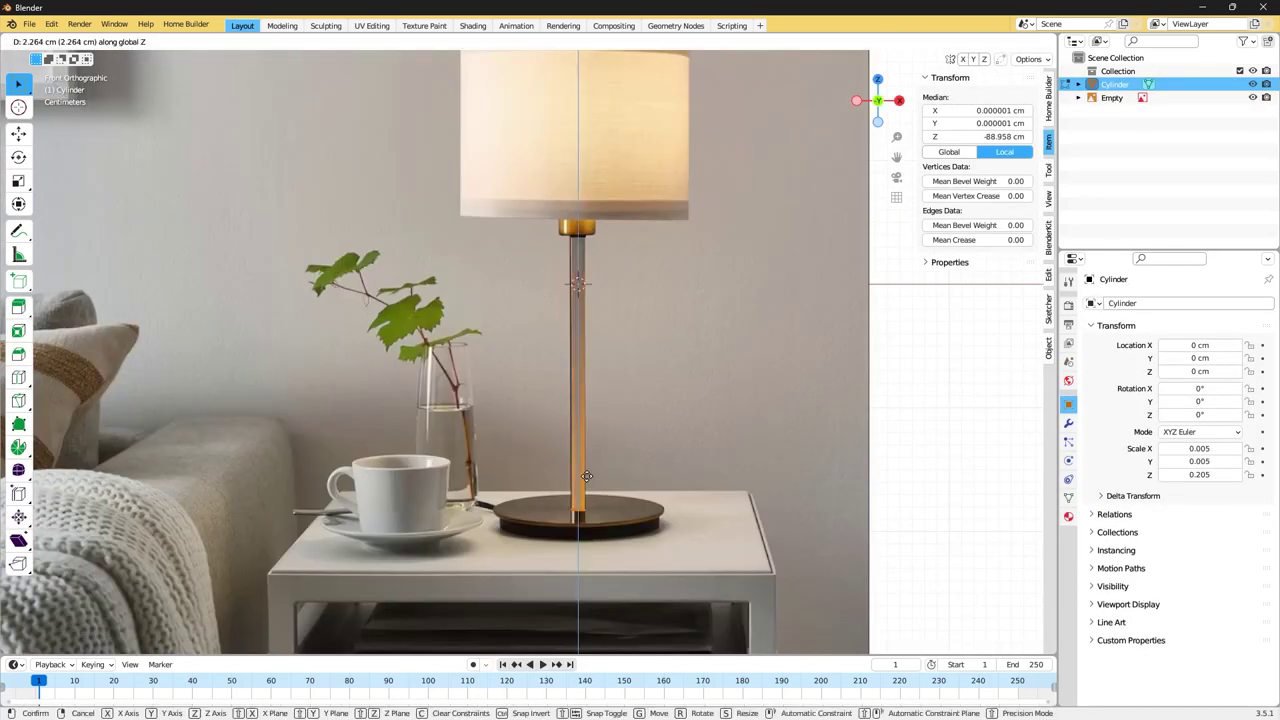
{"action": "key", "text": "Tab"}
{"action": "left_click", "coordinate": [650, 437]}
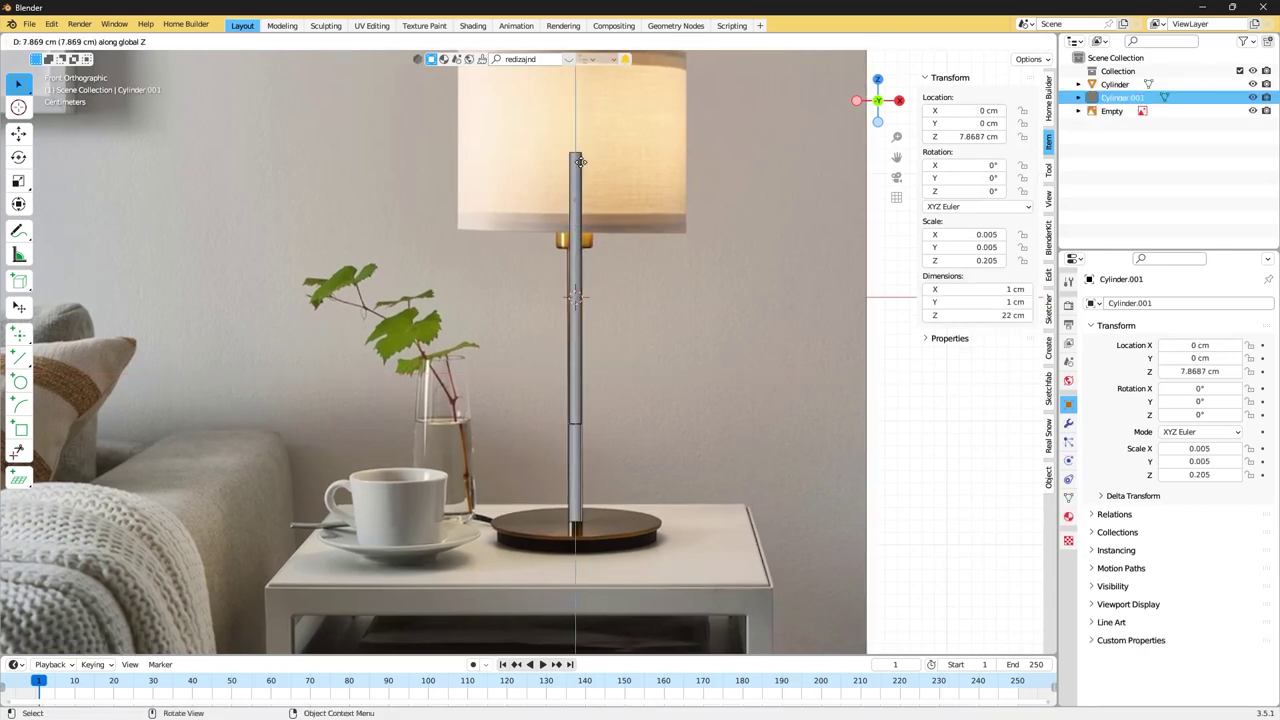
Raise a duplicate stem piece and begin scaling its top vertices.
{"action": "left_click", "coordinate": [580, 161]}
{"action": "key", "text": "Tab"}
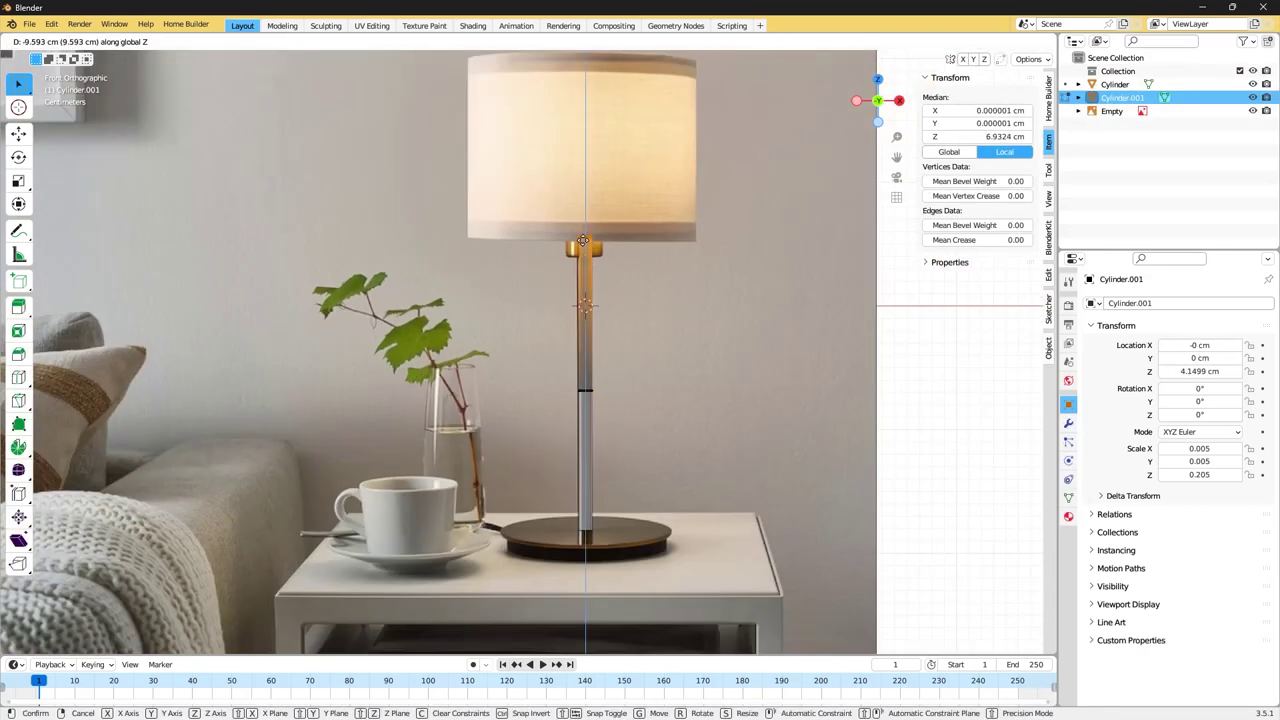
{"action": "key", "text": "Return"}
{"action": "scroll", "coordinate": [637, 231], "scroll_direction": "up", "scroll_amount": 4}
Widen the collar without changing its height and slide an edge loop to its bottom edge.
{"action": "key", "text": "s"}
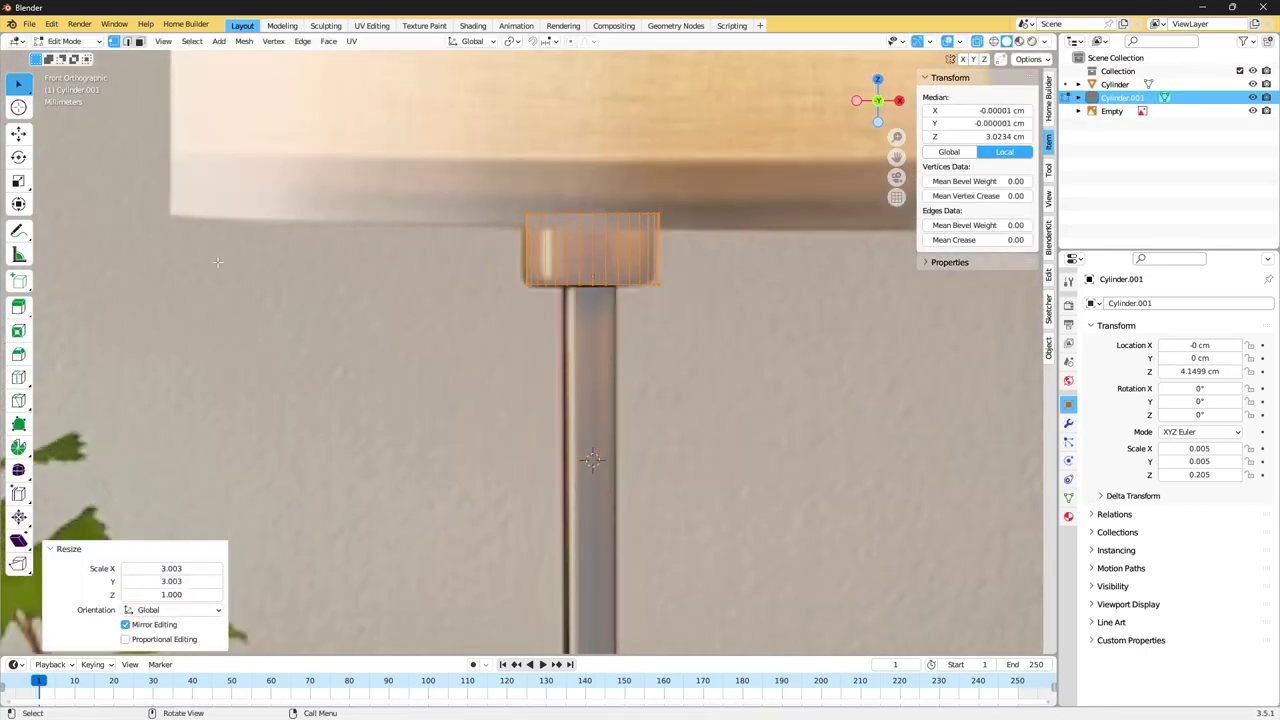
{"action": "key", "text": "Tab"}
{"action": "left_click", "coordinate": [458, 315]}
{"action": "key", "text": "g"}
{"action": "key", "text": "z"}
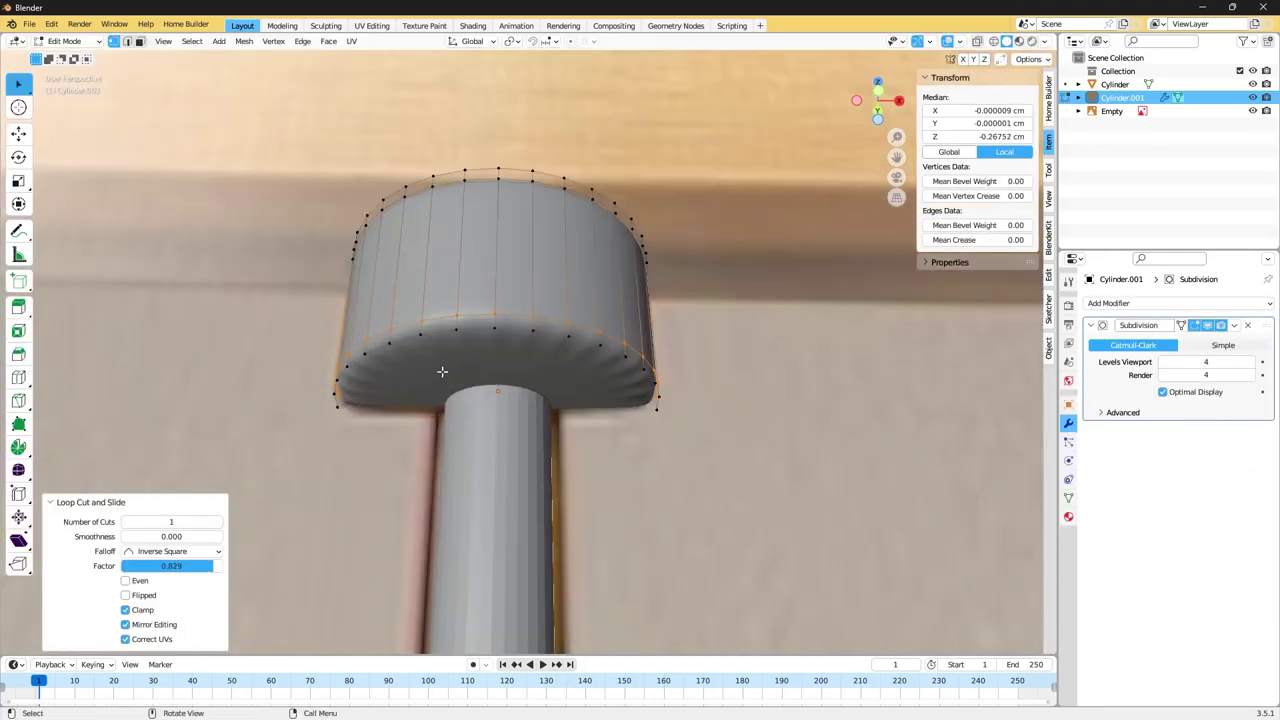
{"action": "left_click", "coordinate": [477, 330]}
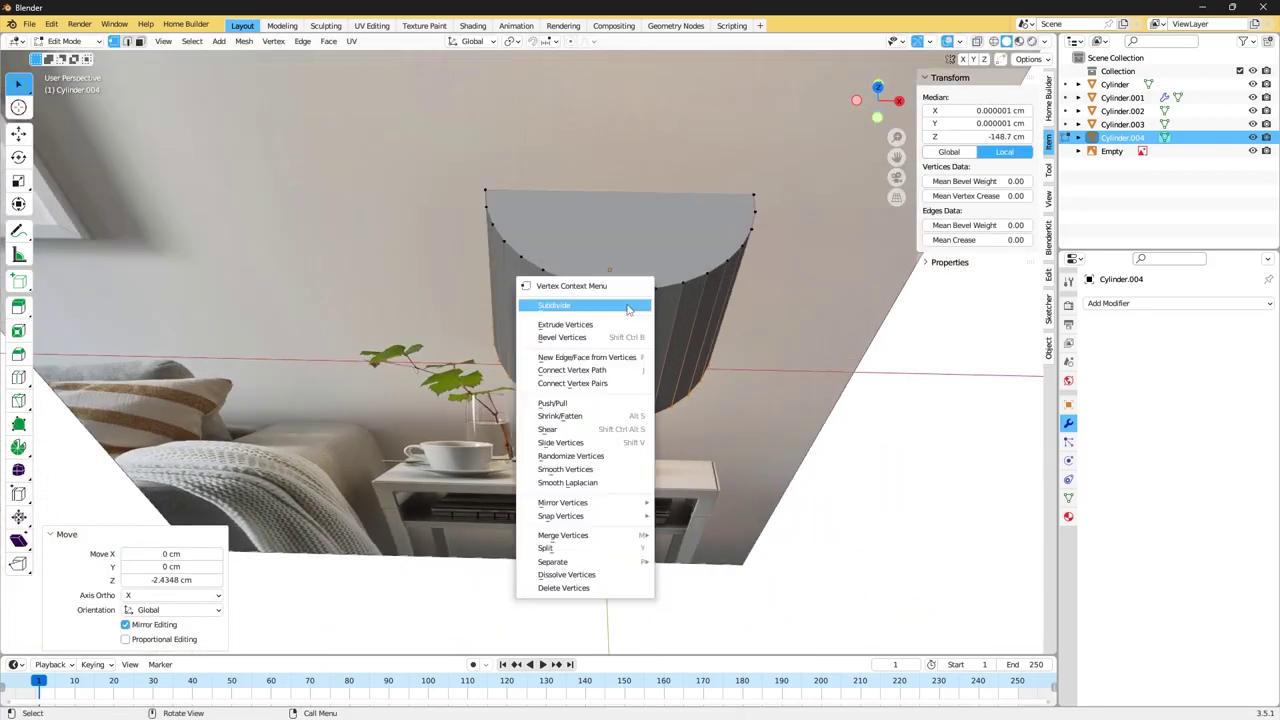
Smooth-shade the lamp parts and view the lamp from the front.
{"action": "left_click", "coordinate": [655, 294]}
{"action": "key", "text": "alt+a"}
{"action": "key", "text": "KP_1"}
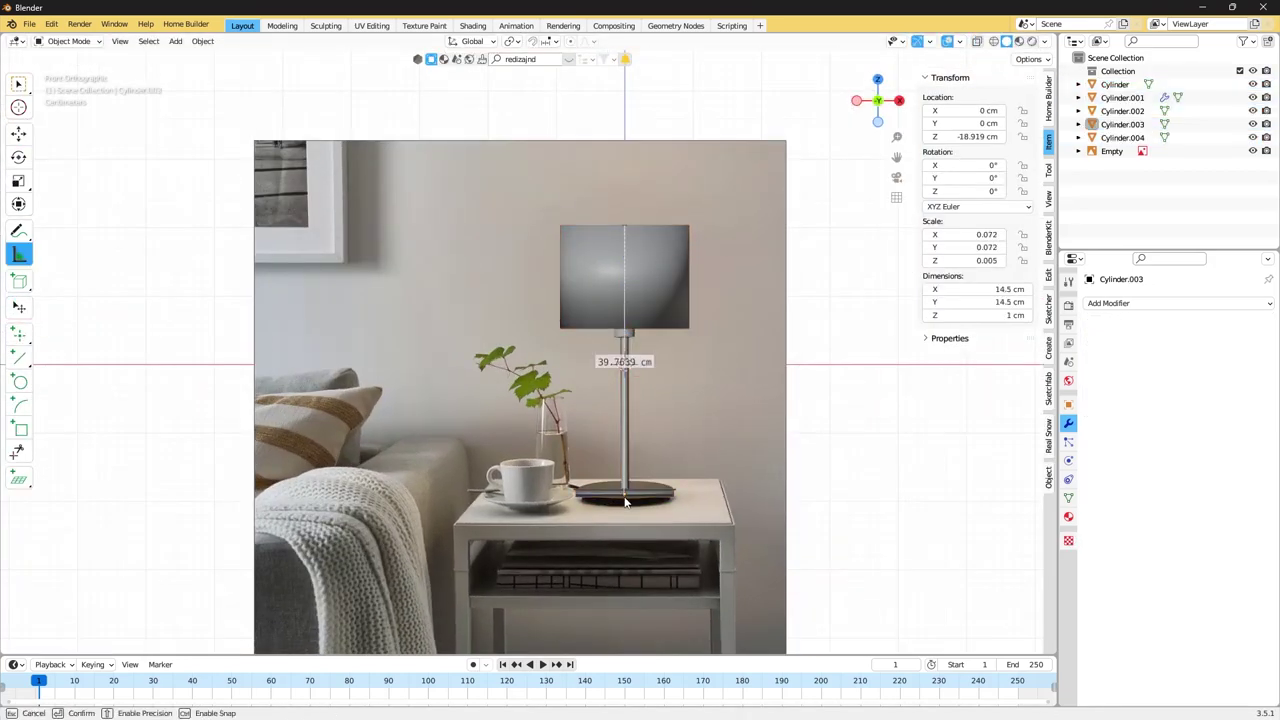
{"action": "scroll", "coordinate": [625, 507], "scroll_direction": "up", "scroll_amount": 3}
{"action": "scroll", "coordinate": [640, 510], "scroll_direction": "up", "scroll_amount": 3}
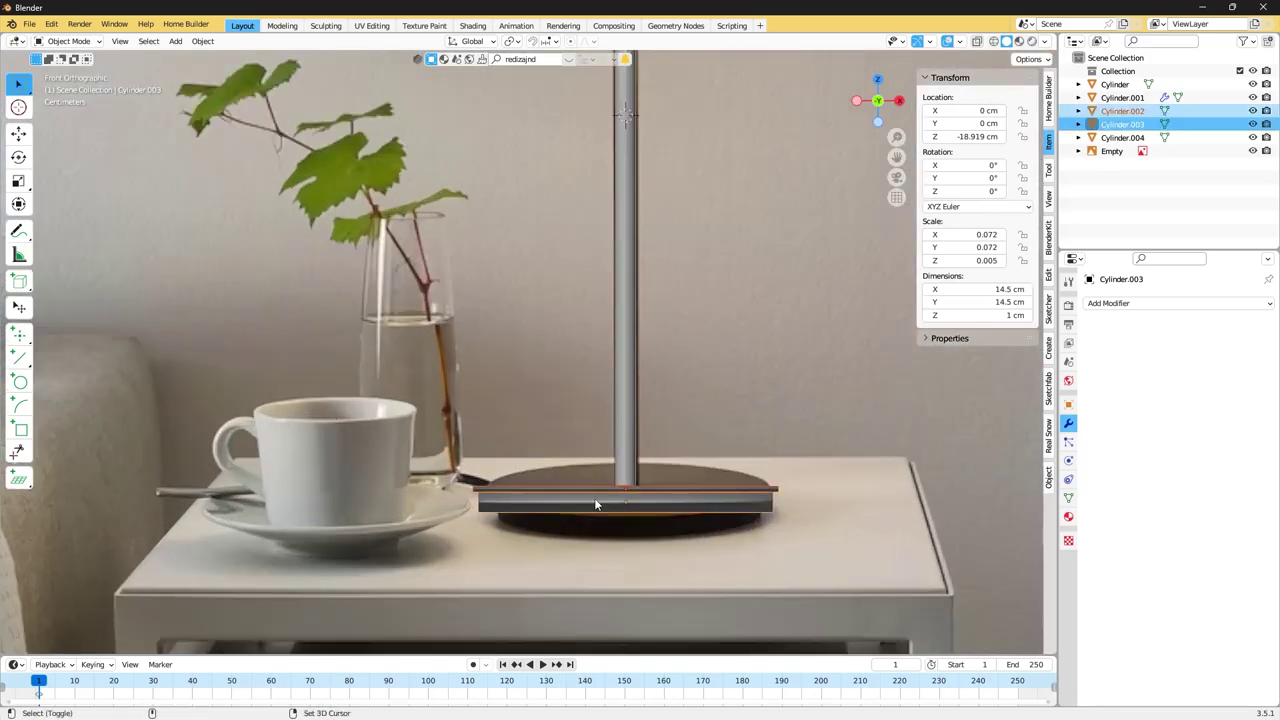
Seat the base disc vertically under the stem, then select the stem for mesh editing.
{"action": "left_click", "coordinate": [661, 510]}
{"action": "left_click", "coordinate": [657, 480]}
{"action": "key", "text": "Tab"}
{"action": "key", "text": "Tab"}
{"action": "scroll", "coordinate": [662, 530], "scroll_direction": "up", "scroll_amount": 4}
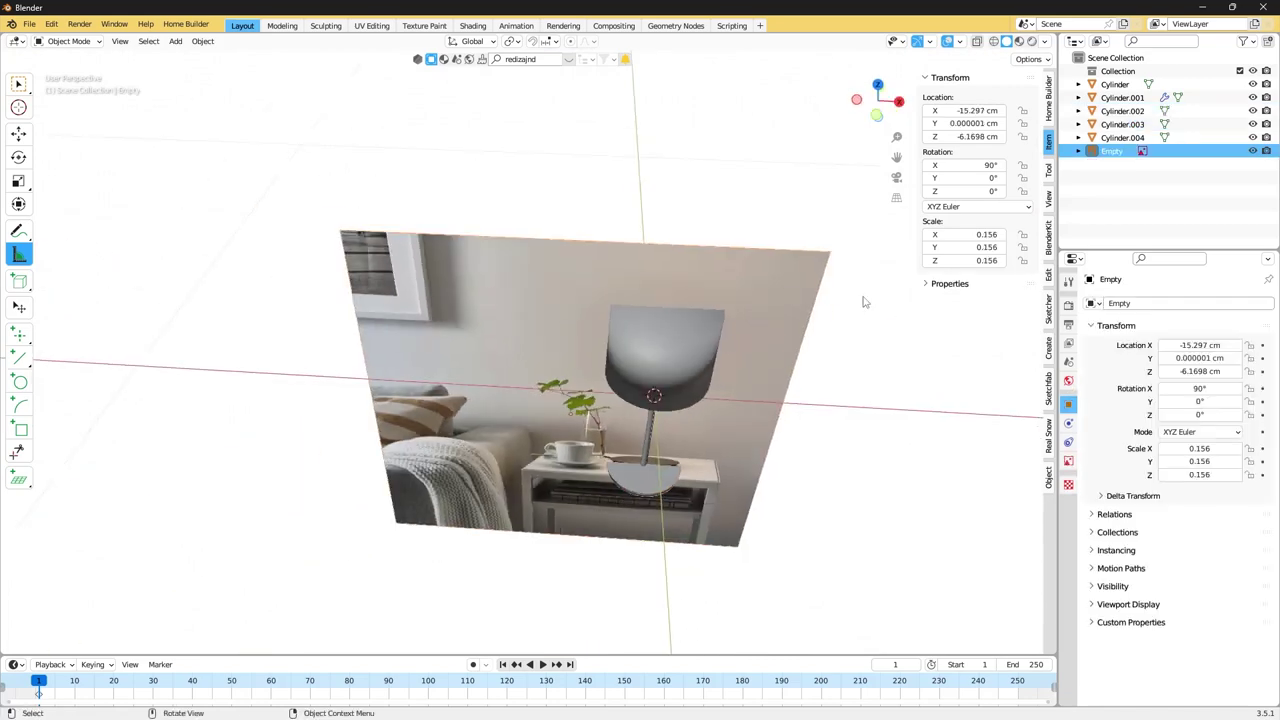
Duplicate the cylinder and scale the see-through copy to the shade's width.
{"action": "key", "text": "shift+d"}
{"action": "key", "text": "Tab"}
{"action": "key", "text": "alt+z"}
{"action": "key", "text": "s"}
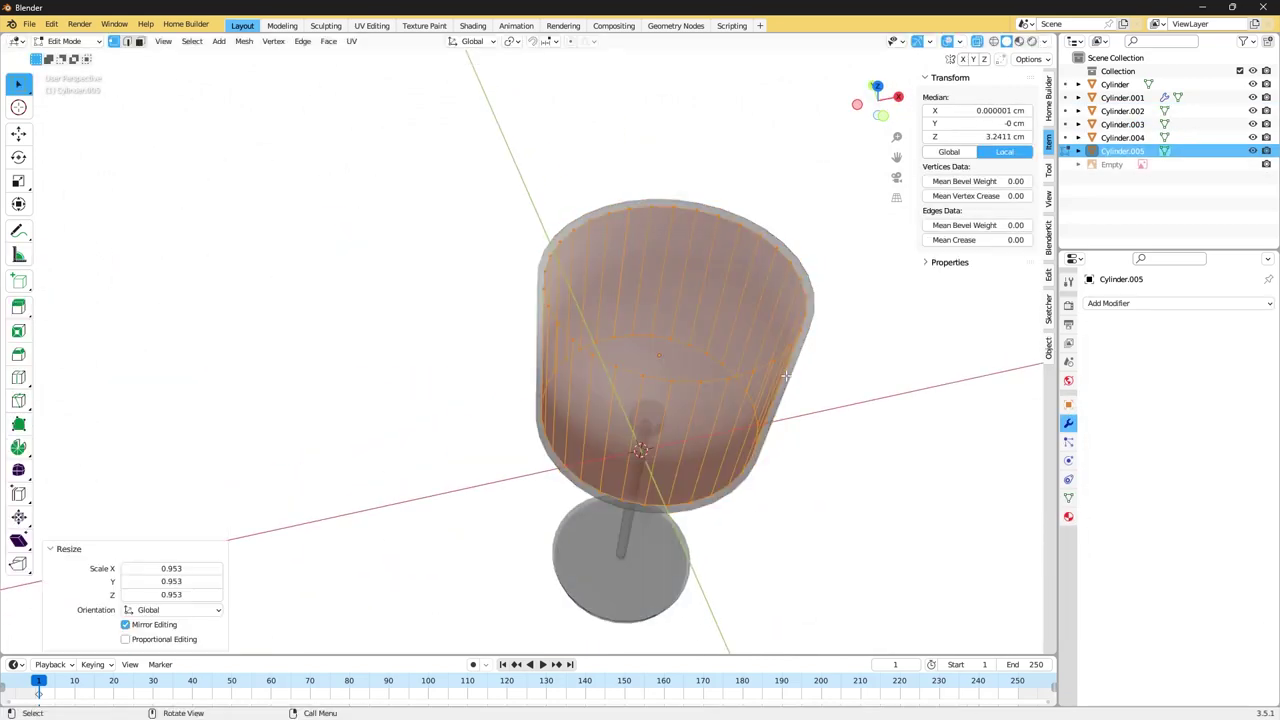
{"action": "key", "text": "KP_7"}
{"action": "key", "text": "s"}
{"action": "key", "text": "KP_1"}
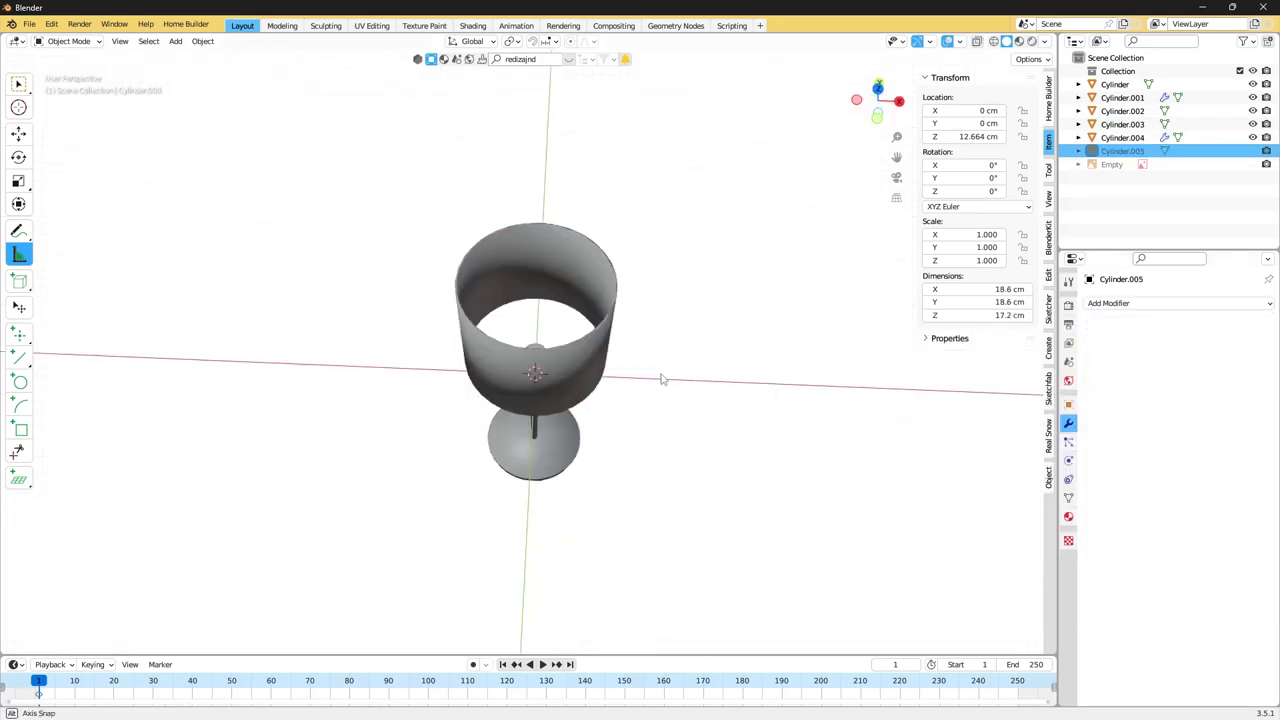
{"action": "scroll", "coordinate": [660, 379], "scroll_direction": "up", "scroll_amount": 3}
{"action": "middle_click_drag", "start_coordinate": [711, 334], "coordinate": [1080, 322]}
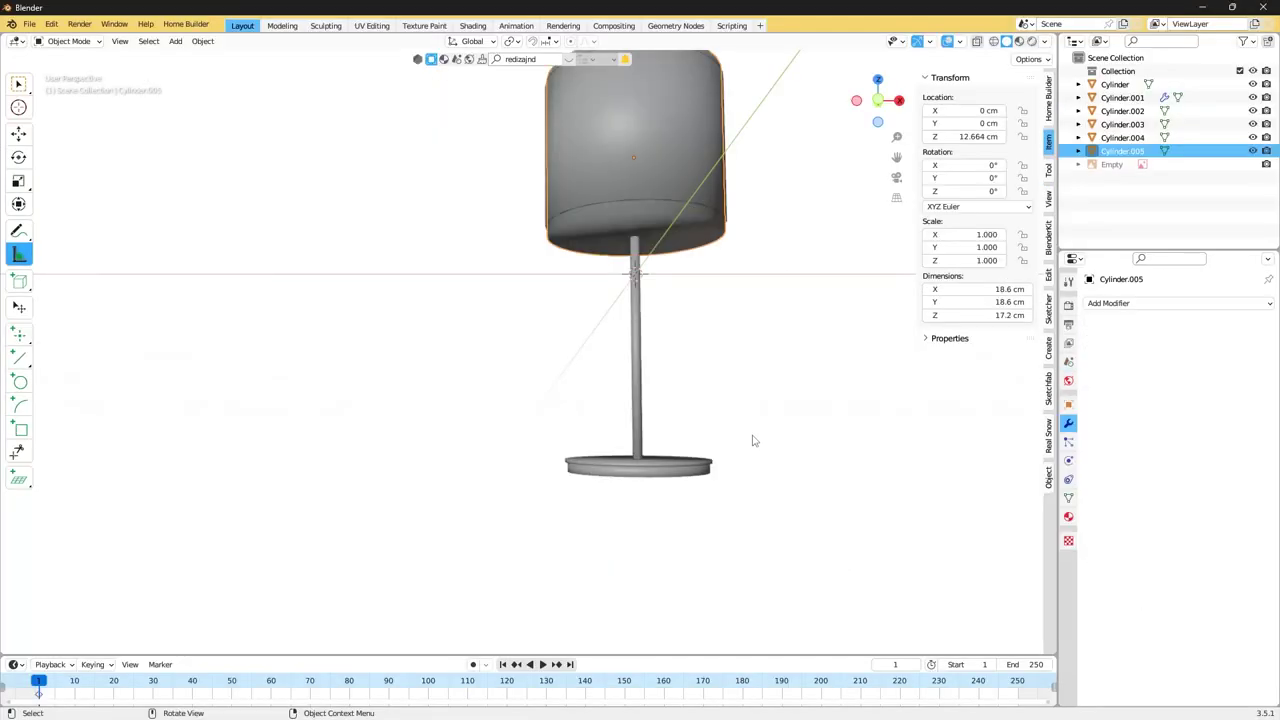
Add a loop cut near the shade's bottom and select an edge of the ring.
{"action": "key", "text": "Tab"}
{"action": "key", "text": "KP_1"}
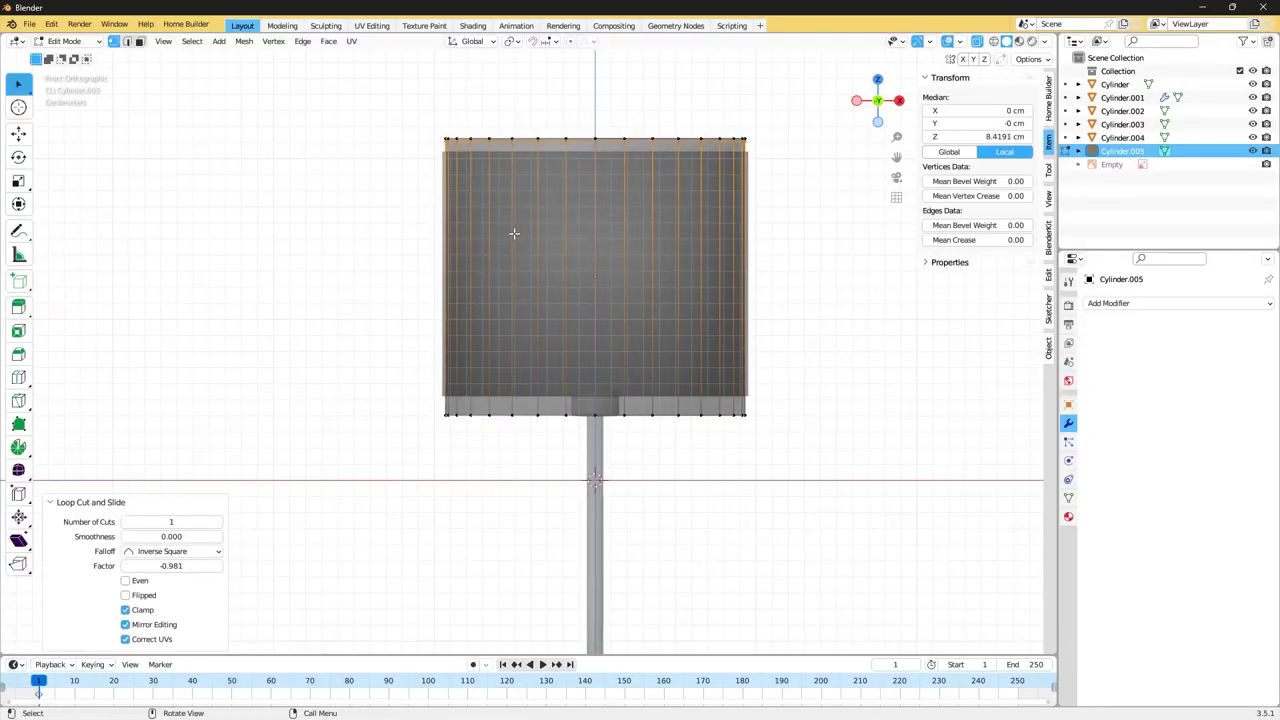
{"action": "scroll", "coordinate": [513, 233], "scroll_direction": "up", "scroll_amount": 2}
{"action": "key", "text": "alt+a"}
{"action": "mouse_move", "coordinate": [513, 233]}
{"action": "middle_mouse_down"}
{"action": "mouse_move", "coordinate": [468, 170]}
{"action": "mouse_move", "coordinate": [685, 197]}
{"action": "mouse_move", "coordinate": [392, 386]}
{"action": "mouse_move", "coordinate": [540, 432]}
{"action": "mouse_move", "coordinate": [400, 380]}
{"action": "mouse_move", "coordinate": [237, 368]}
{"action": "mouse_move", "coordinate": [300, 400]}
{"action": "mouse_move", "coordinate": [122, 360]}
{"action": "mouse_move", "coordinate": [400, 300]}
{"action": "middle_mouse_up"}
{"action": "key", "text": "ctrl+r"}
{"action": "left_click", "coordinate": [468, 170]}
{"action": "key", "text": "KP_1"}
{"action": "key", "text": "alt+a"}
{"action": "left_click", "coordinate": [540, 432]}
{"action": "scroll", "coordinate": [300, 400], "scroll_direction": "up", "scroll_amount": 3}
Dissolve the ring's extra edges and select its remaining ring edges.
{"action": "key", "text": "x"}
{"action": "left_click", "coordinate": [122, 360]}
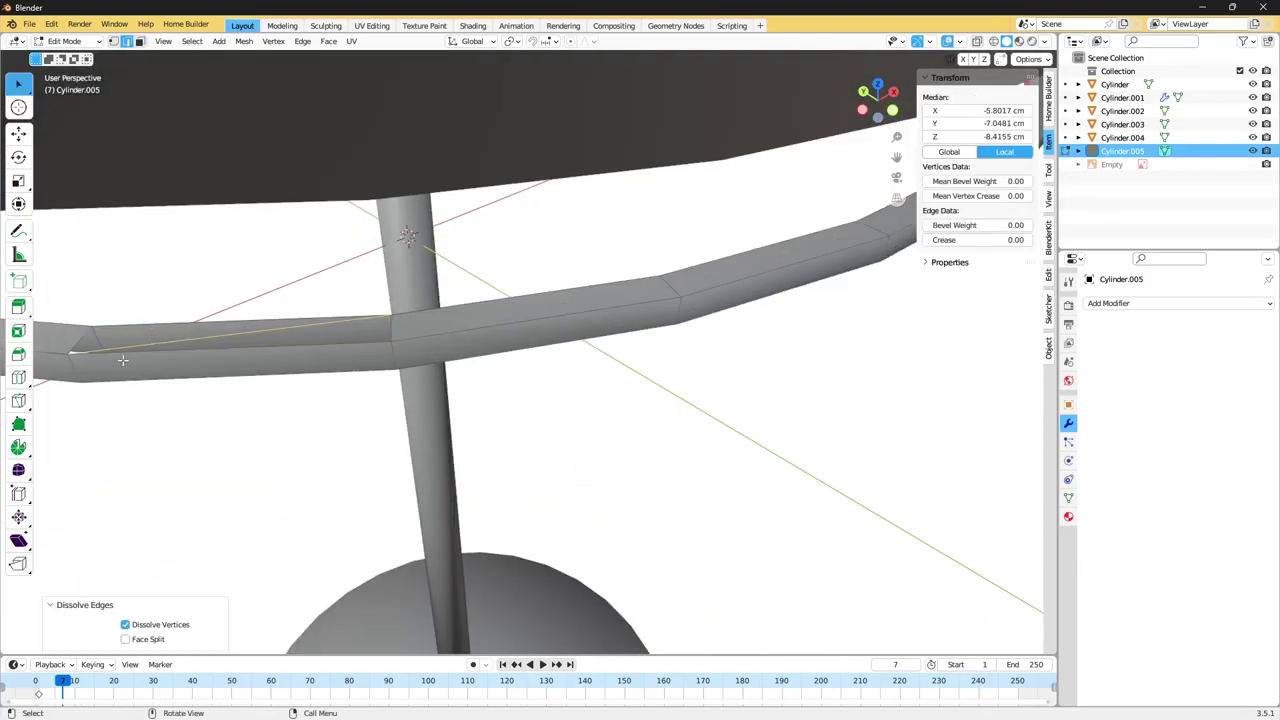
{"action": "scroll", "coordinate": [122, 360], "scroll_direction": "down", "scroll_amount": 5}
{"action": "scroll", "coordinate": [400, 300], "scroll_direction": "up", "scroll_amount": 4}
{"action": "scroll", "coordinate": [600, 300], "scroll_direction": "up", "scroll_amount": 3}
{"action": "left_click", "coordinate": [890, 258]}
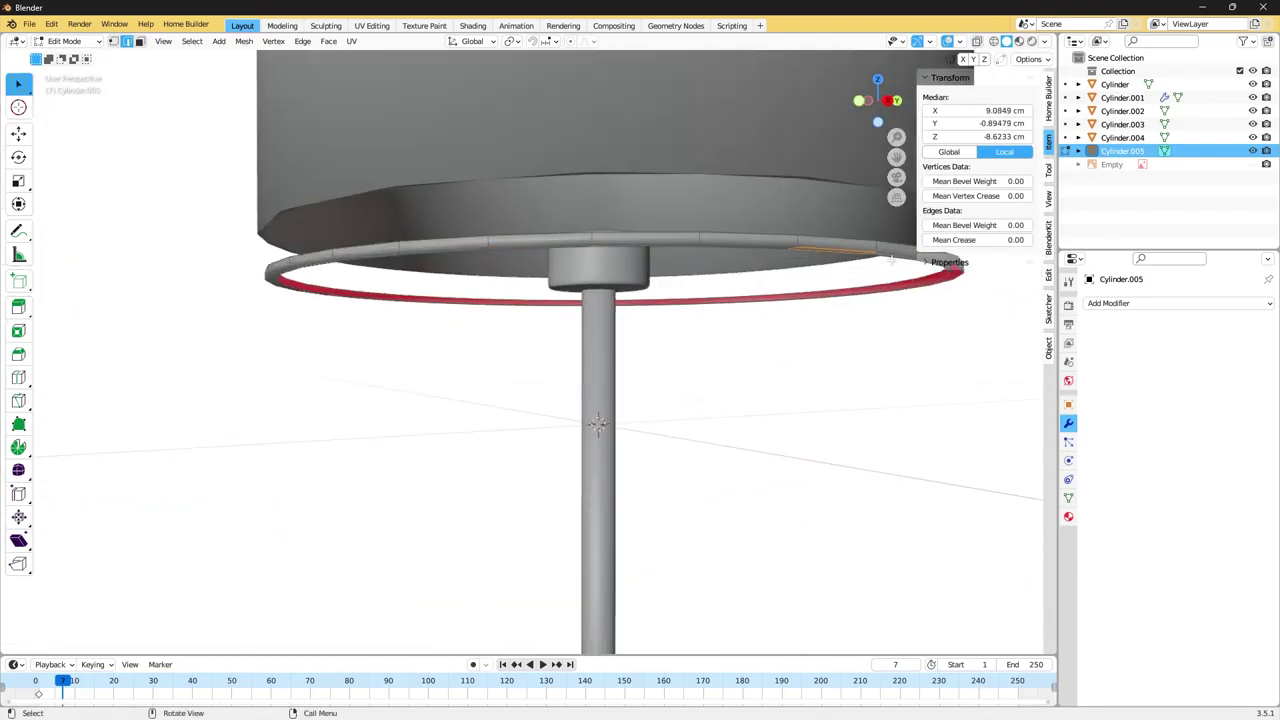
{"action": "mouse_move", "coordinate": [890, 258]}
{"action": "middle_mouse_down"}
{"action": "mouse_move", "coordinate": [743, 277]}
{"action": "mouse_move", "coordinate": [507, 246]}
{"action": "mouse_move", "coordinate": [837, 524]}
{"action": "mouse_move", "coordinate": [600, 400]}
{"action": "mouse_move", "coordinate": [510, 525]}
{"action": "middle_mouse_up"}
{"action": "scroll", "coordinate": [507, 246], "scroll_direction": "up", "scroll_amount": 3}
{"action": "left_click", "coordinate": [507, 246]}
Smooth the ring with subdivision and place a duplicate ring at the shade's top.
{"action": "key", "text": "Tab"}
{"action": "key", "text": "ctrl+1"}
{"action": "scroll", "coordinate": [600, 400], "scroll_direction": "down", "scroll_amount": 3}
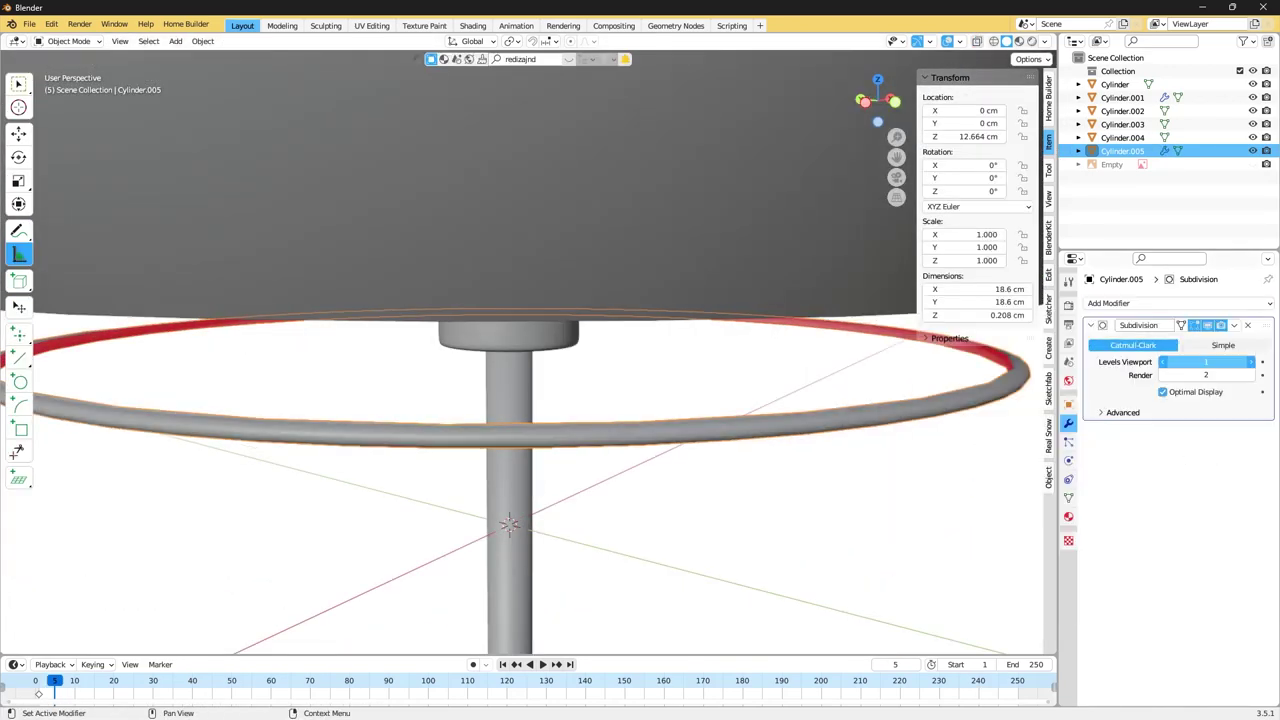
{"action": "key", "text": "ctrl+KP_3"}
{"action": "right_click", "coordinate": [258, 236]}
{"action": "mouse_move", "coordinate": [258, 348]}
{"action": "left_click", "coordinate": [407, 179]}
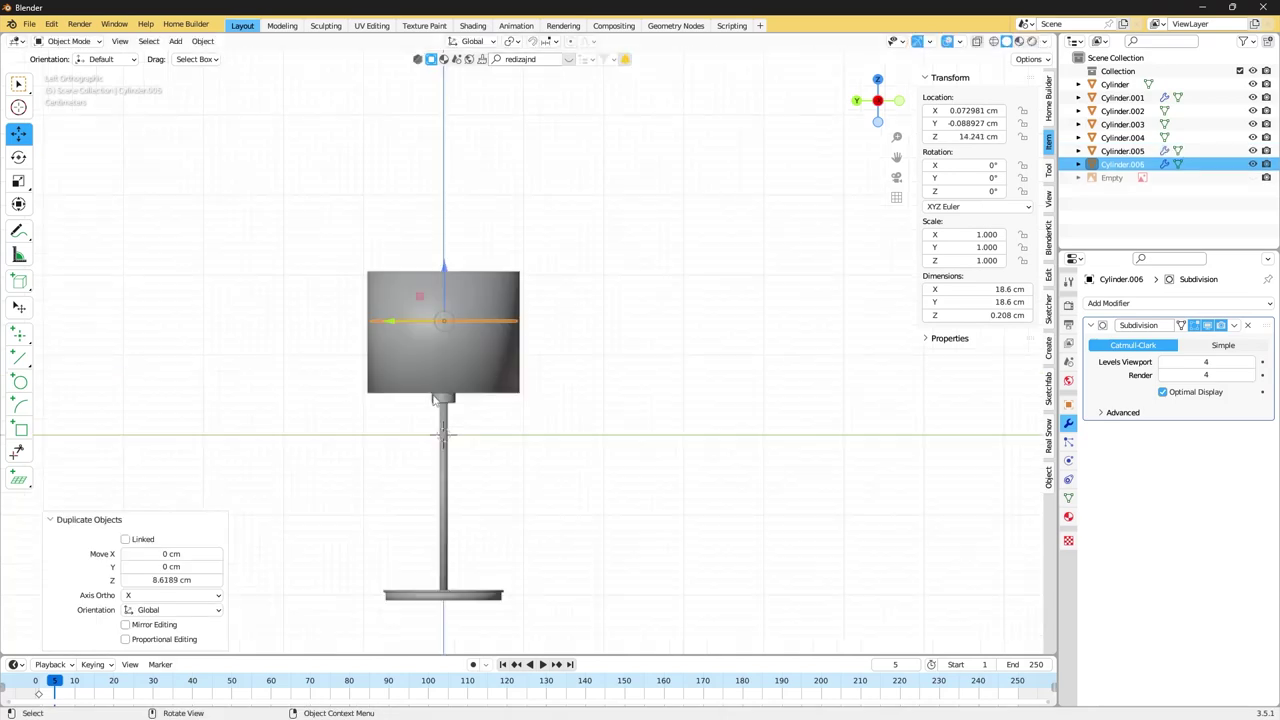
{"action": "mouse_move", "coordinate": [407, 179]}
{"action": "middle_mouse_down"}
{"action": "mouse_move", "coordinate": [690, 332]}
{"action": "mouse_move", "coordinate": [608, 391]}
{"action": "middle_mouse_up"}
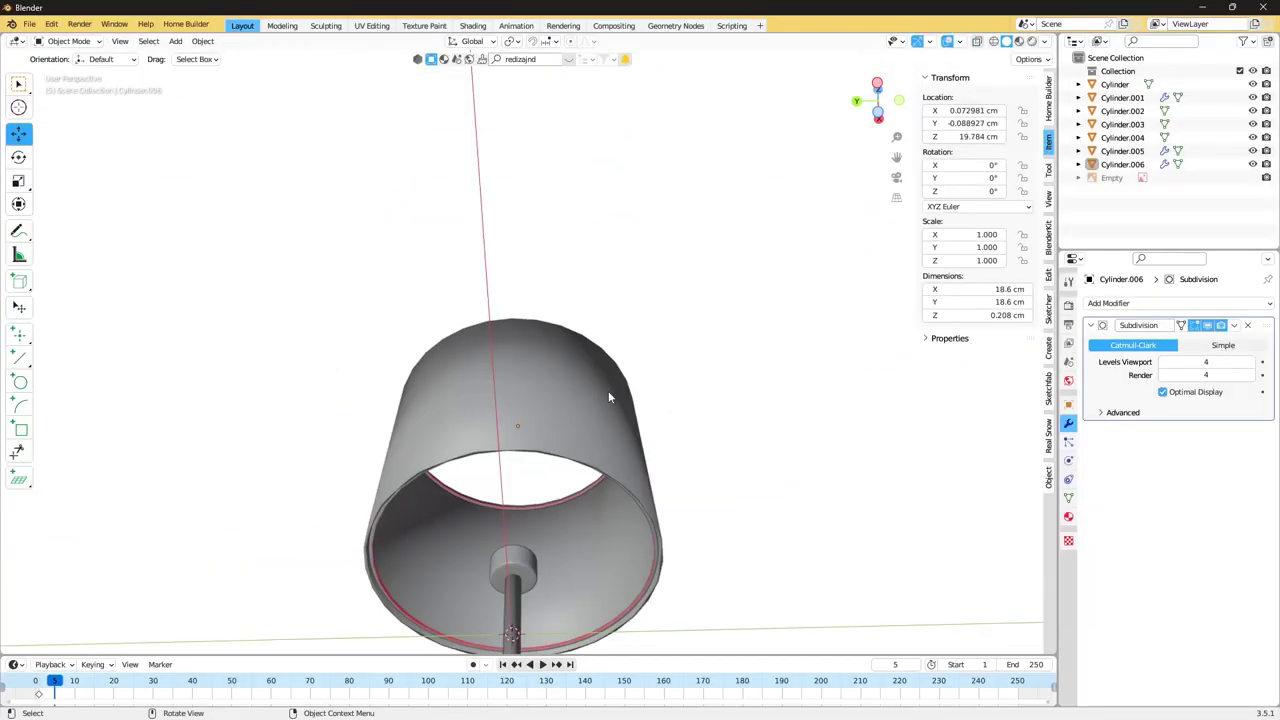
{"action": "scroll", "coordinate": [608, 391], "scroll_direction": "up", "scroll_amount": 3}
Add a cube at the lamp's centre from the top view.
{"action": "left_click", "coordinate": [407, 456]}
{"action": "key", "text": "Tab"}
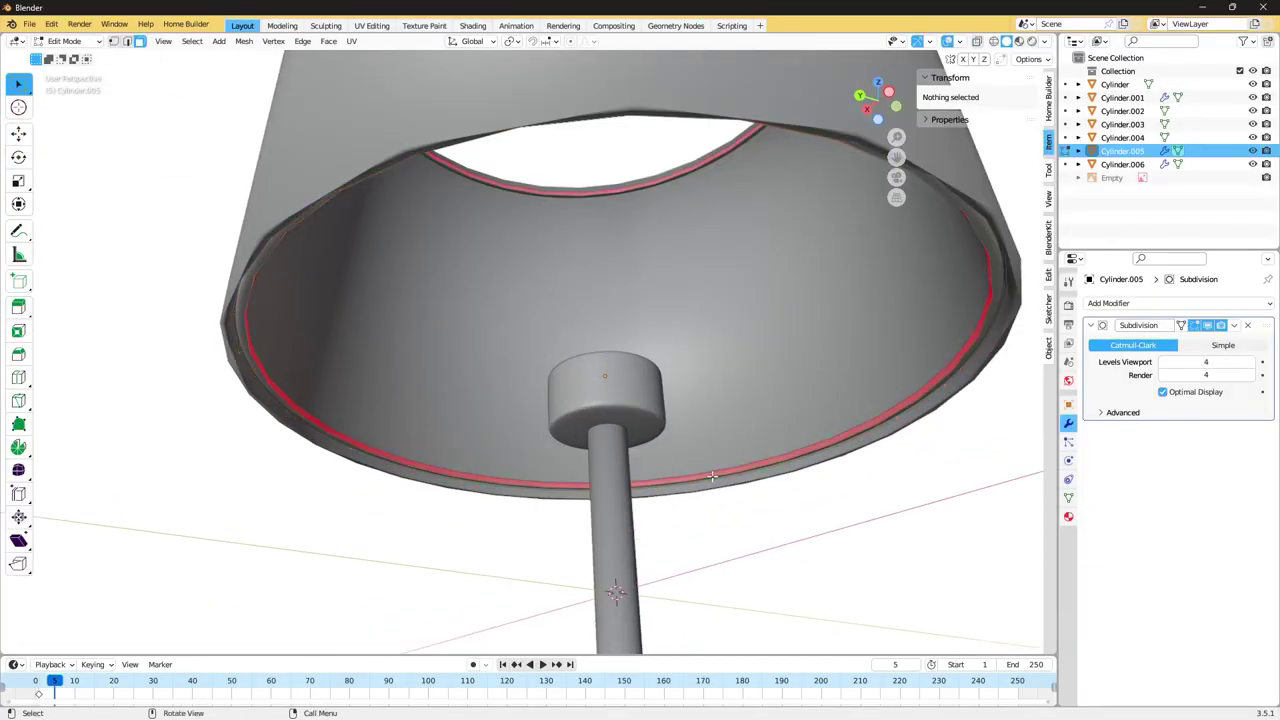
{"action": "scroll", "coordinate": [673, 454], "scroll_direction": "down", "scroll_amount": 3}
{"action": "key", "text": "Tab"}
{"action": "key", "text": "KP_7"}
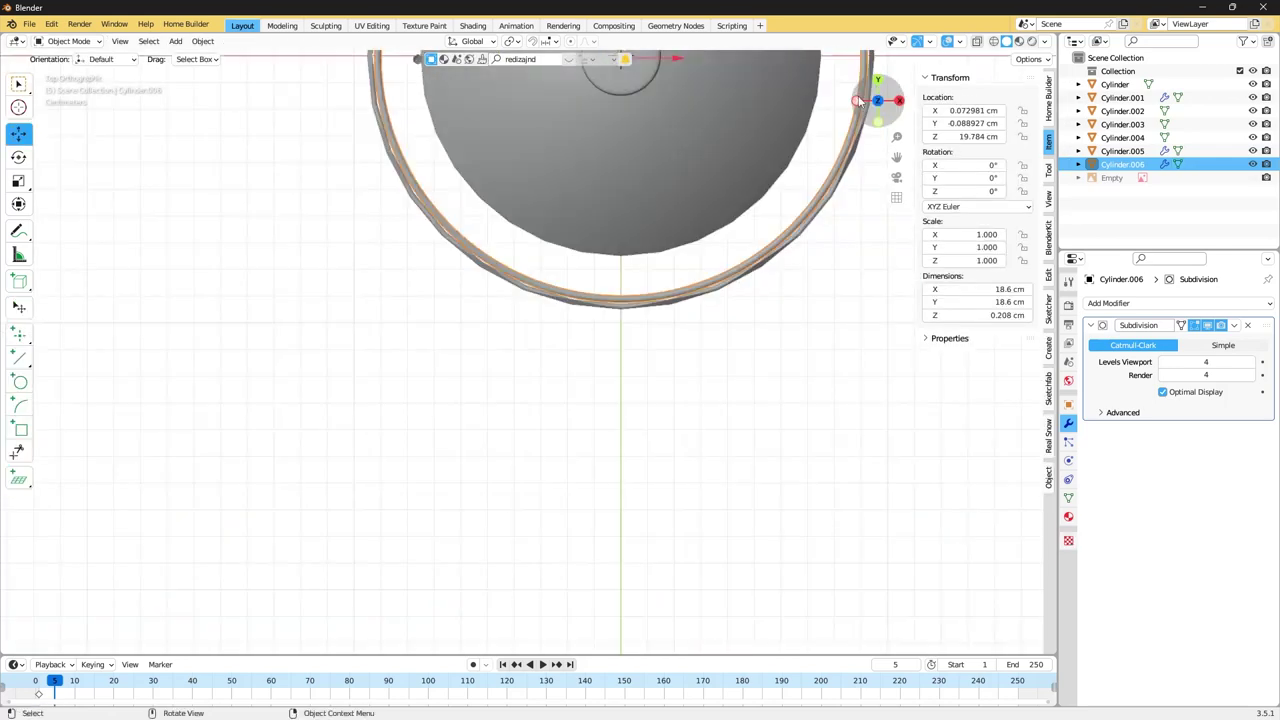
{"action": "key", "text": "shift+a"}
{"action": "left_click", "coordinate": [765, 238]}
Set the new cube's X dimension to 0.1.
{"action": "double_click", "coordinate": [1009, 289]}
{"action": "type", "text": "0.1"}
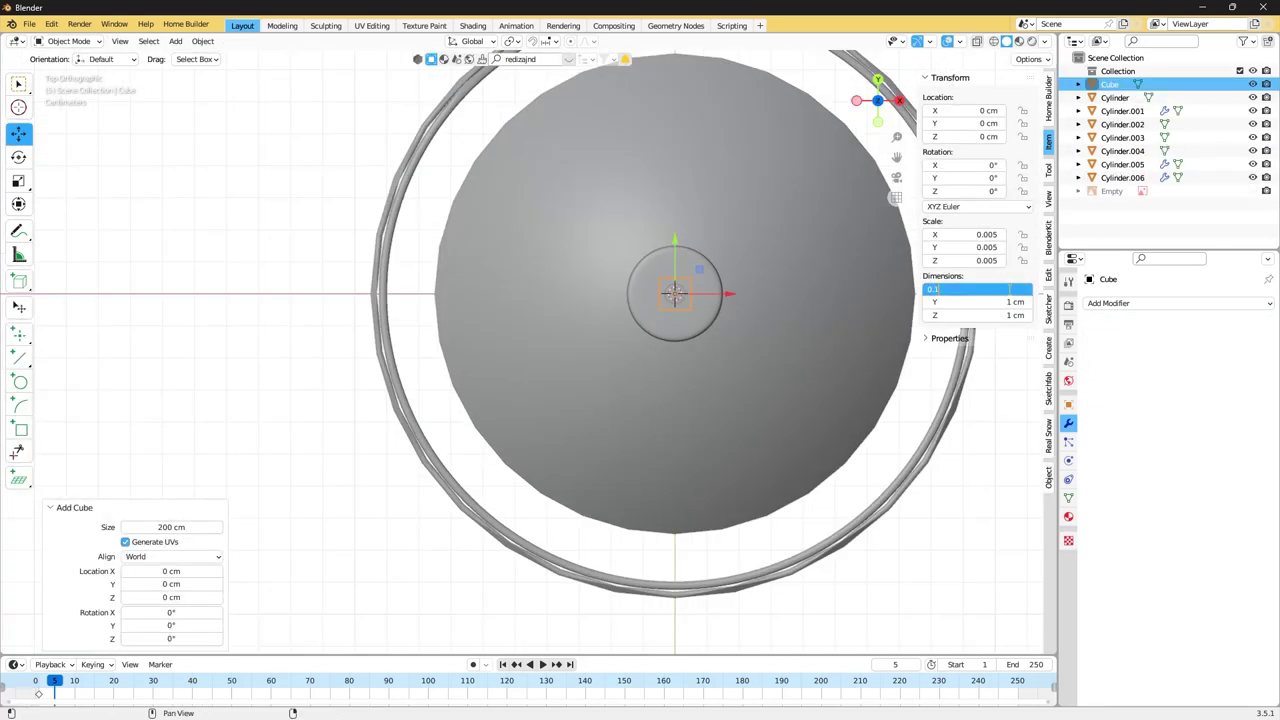
{"action": "key", "text": "Return"}
{"action": "scroll", "coordinate": [630, 292], "scroll_direction": "down", "scroll_amount": 3}
{"action": "scroll", "coordinate": [630, 292], "scroll_direction": "up", "scroll_amount": 5}
Stretch the cube along Y into an 18.1 cm rod spanning the shade.
{"action": "key", "text": "Tab"}
{"action": "scroll", "coordinate": [632, 287], "scroll_direction": "down", "scroll_amount": 2}
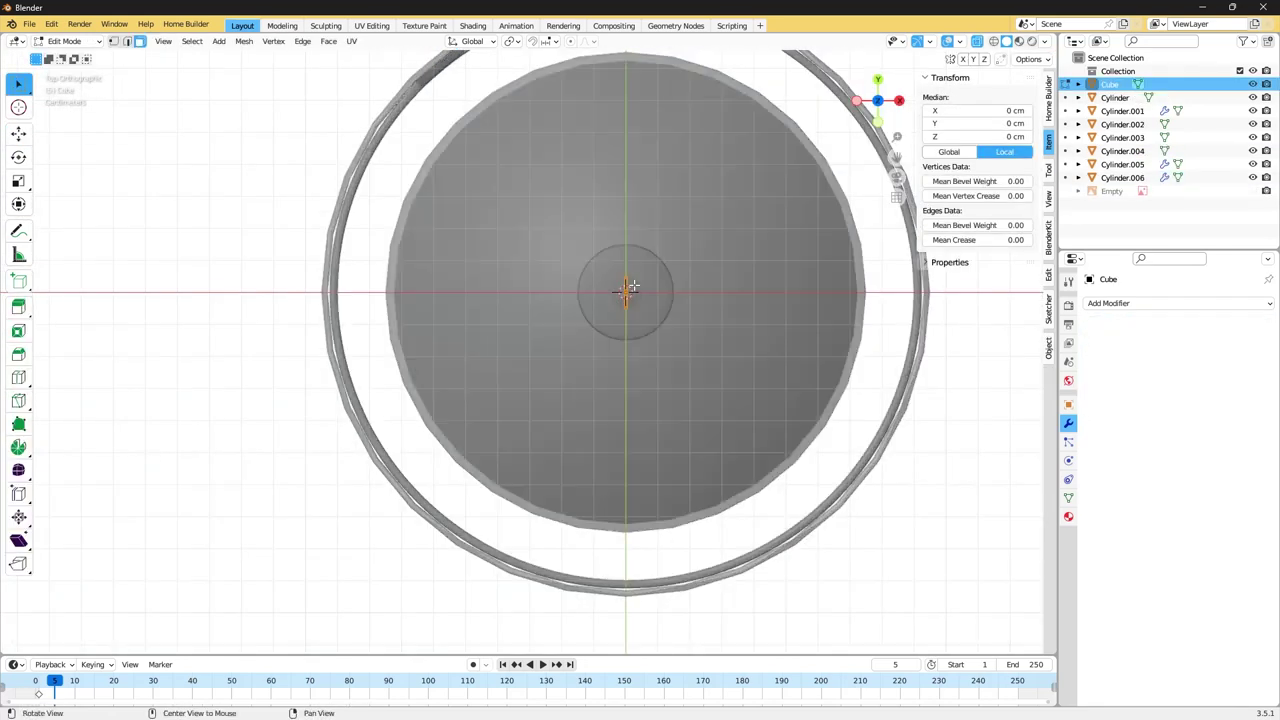
{"action": "left_click", "coordinate": [626, 100]}
{"action": "scroll", "coordinate": [626, 100], "scroll_direction": "up", "scroll_amount": 2}
{"action": "scroll", "coordinate": [626, 150], "scroll_direction": "down", "scroll_amount": 3}
{"action": "key", "text": "Tab"}
{"action": "middle_click_drag", "start_coordinate": [620, 300], "coordinate": [587, 473]}
{"action": "key", "text": "KP_3"}
{"action": "scroll", "coordinate": [629, 329], "scroll_direction": "down", "scroll_amount": 3}
Add a loop cut along the rod.
{"action": "key", "text": "Tab"}
{"action": "scroll", "coordinate": [629, 329], "scroll_direction": "up", "scroll_amount": 4}
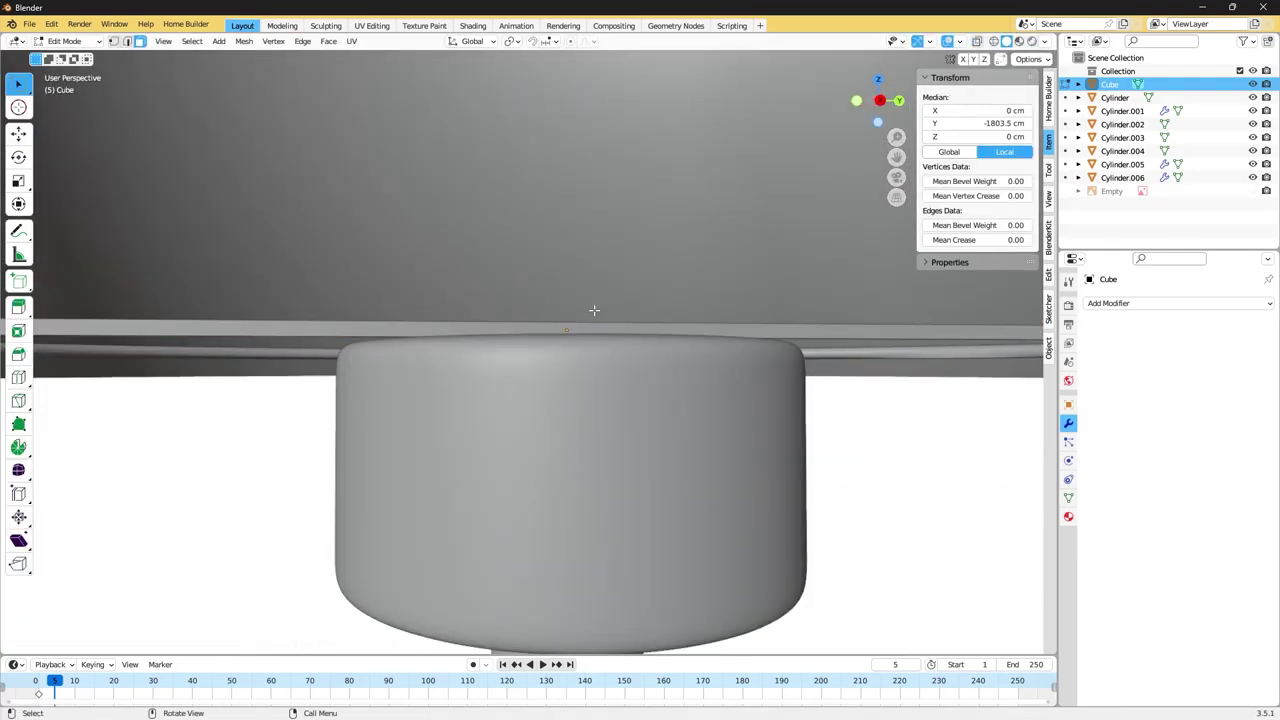
{"action": "scroll", "coordinate": [517, 355], "scroll_direction": "down", "scroll_amount": 2}
{"action": "key", "text": "ctrl+r"}
{"action": "left_click", "coordinate": [517, 355]}
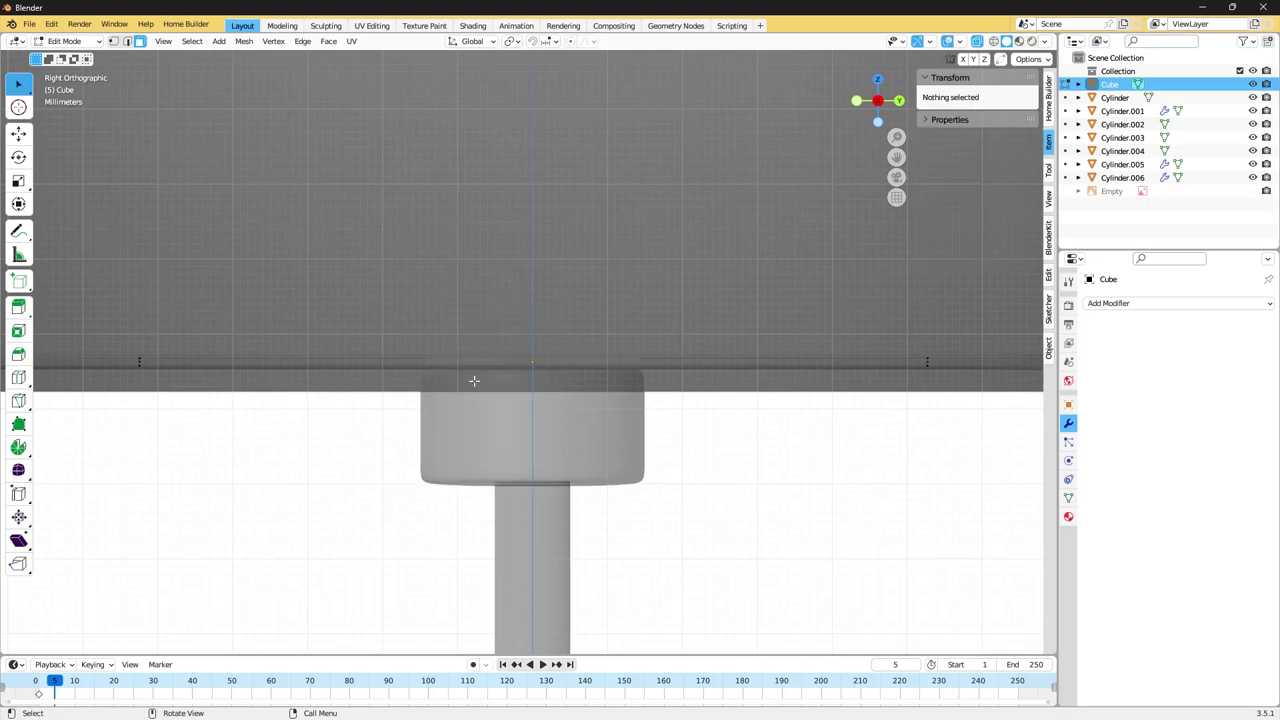
{"action": "middle_click_drag", "start_coordinate": [520, 400], "coordinate": [560, 300]}
Give the rod level-2 viewport subdivision and add another loop cut near its end.
{"action": "key", "text": "Tab"}
{"action": "left_click", "coordinate": [1108, 303]}
{"action": "left_click", "coordinate": [1014, 583]}
{"action": "left_click", "coordinate": [1207, 362]}
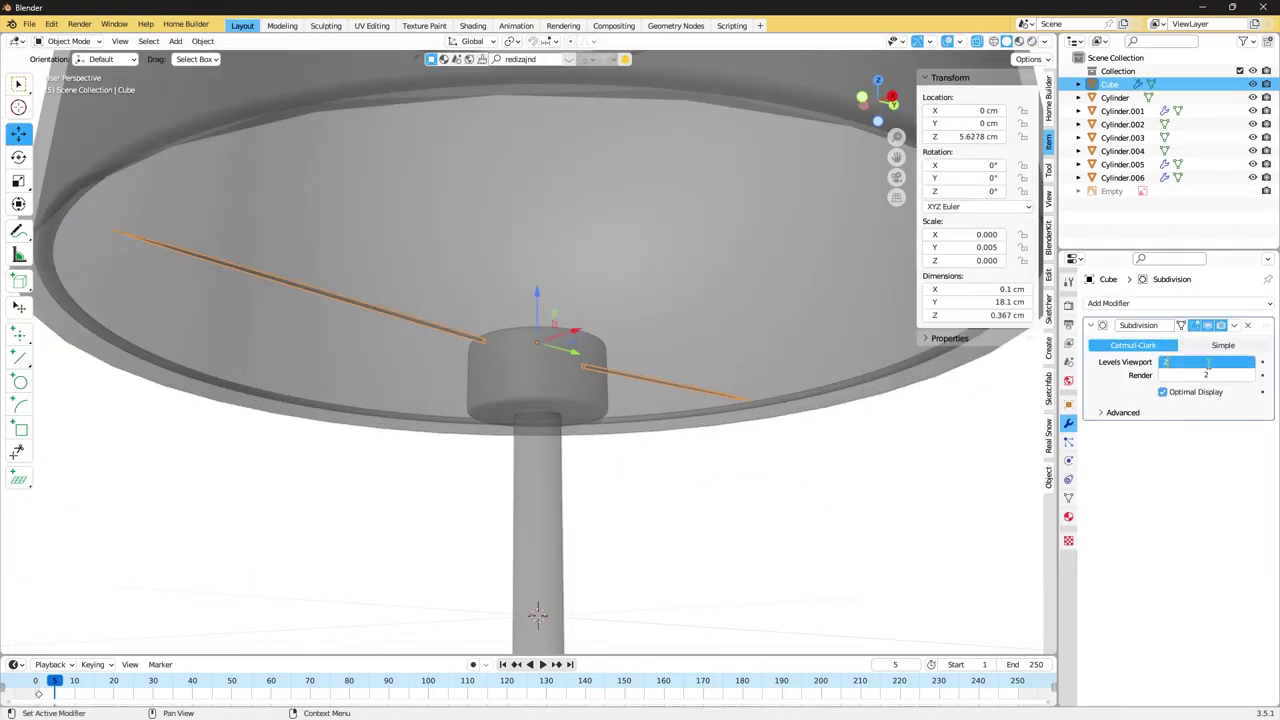
{"action": "scroll", "coordinate": [537, 614], "scroll_direction": "up", "scroll_amount": 5}
{"action": "key", "text": "ctrl+r"}
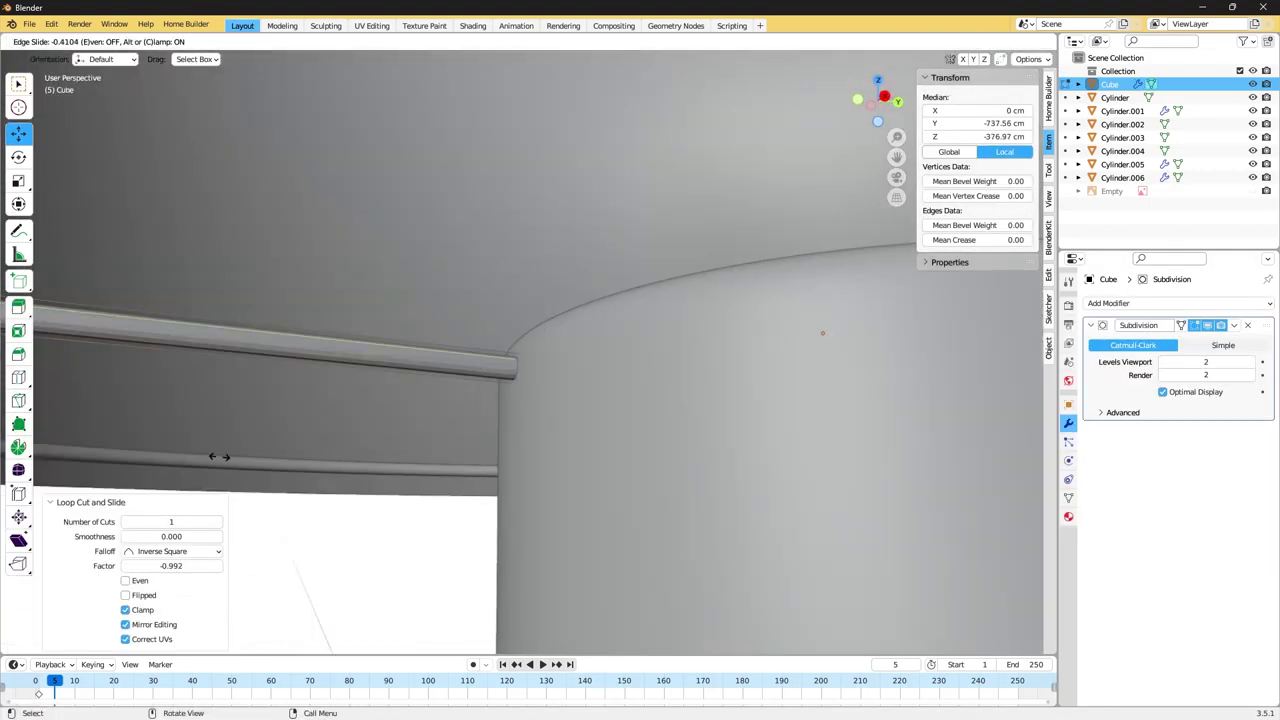
{"action": "key", "text": "ctrl+KP_3"}
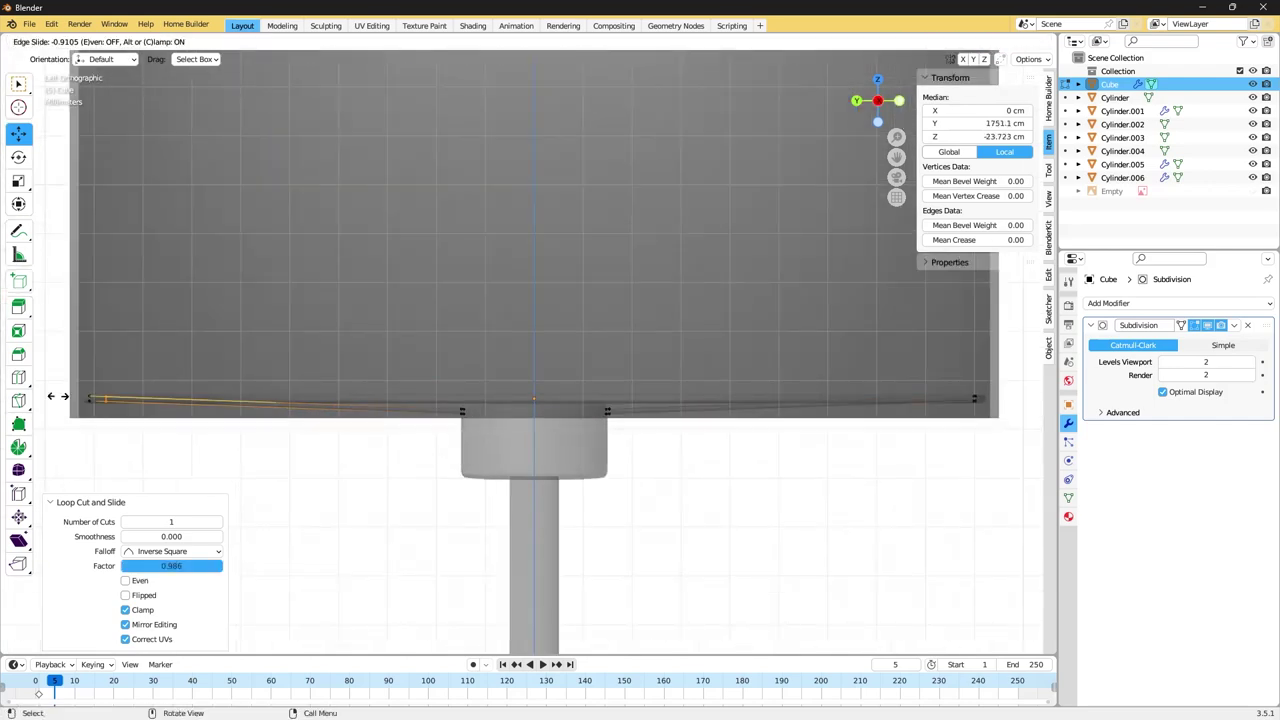
{"action": "key", "text": "KP_7"}
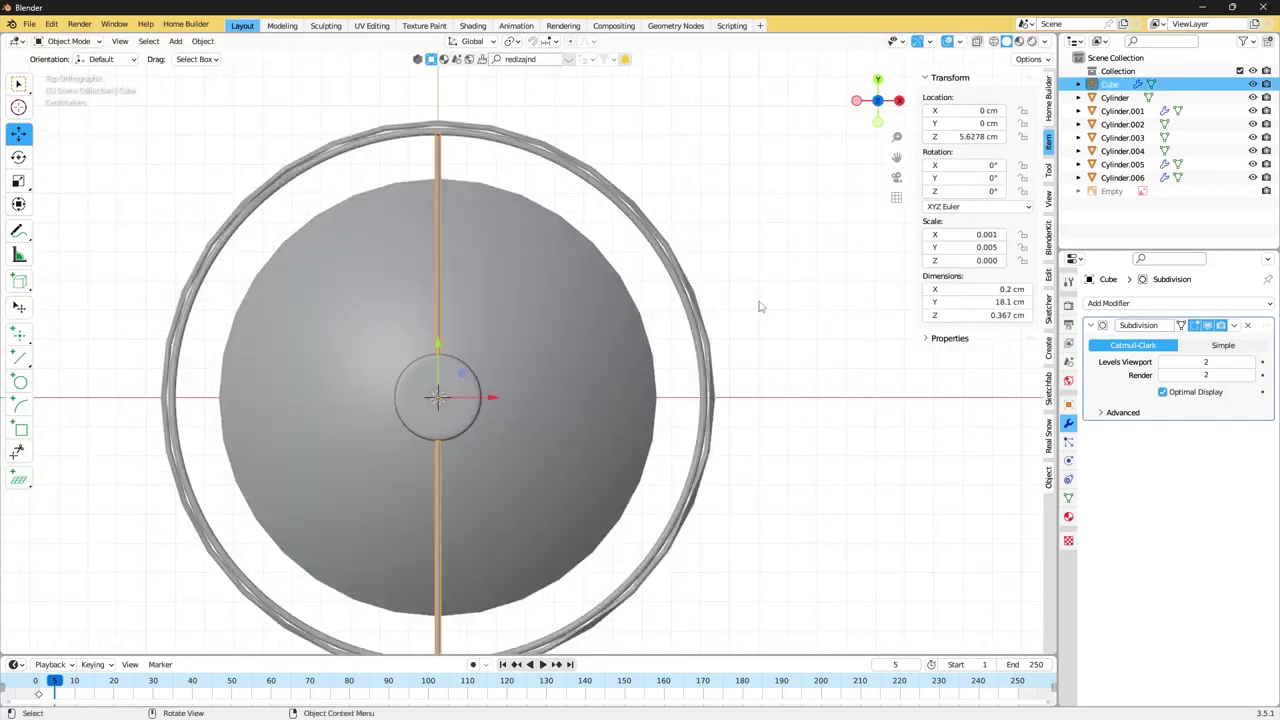
{"action": "middle_click_drag", "start_coordinate": [759, 307], "coordinate": [844, 119]}
Duplicate the shade rod in place and add a UV sphere for the bulb.
{"action": "key", "text": "KP_7"}
{"action": "key", "text": "shift+d"}
{"action": "key", "text": "Escape"}
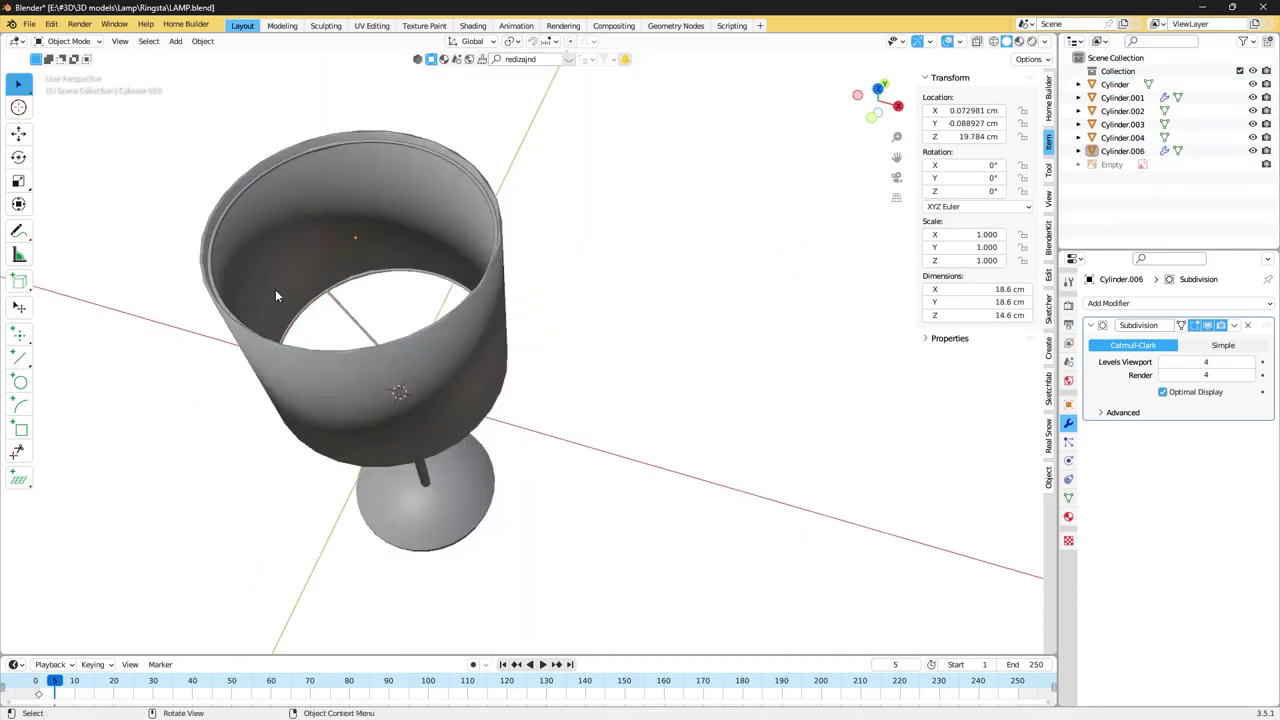
{"action": "key", "text": "shift+a"}
{"action": "left_click", "coordinate": [466, 207]}
Shrink the sphere to bulb size and move it beneath the shade.
{"action": "key", "text": "s"}
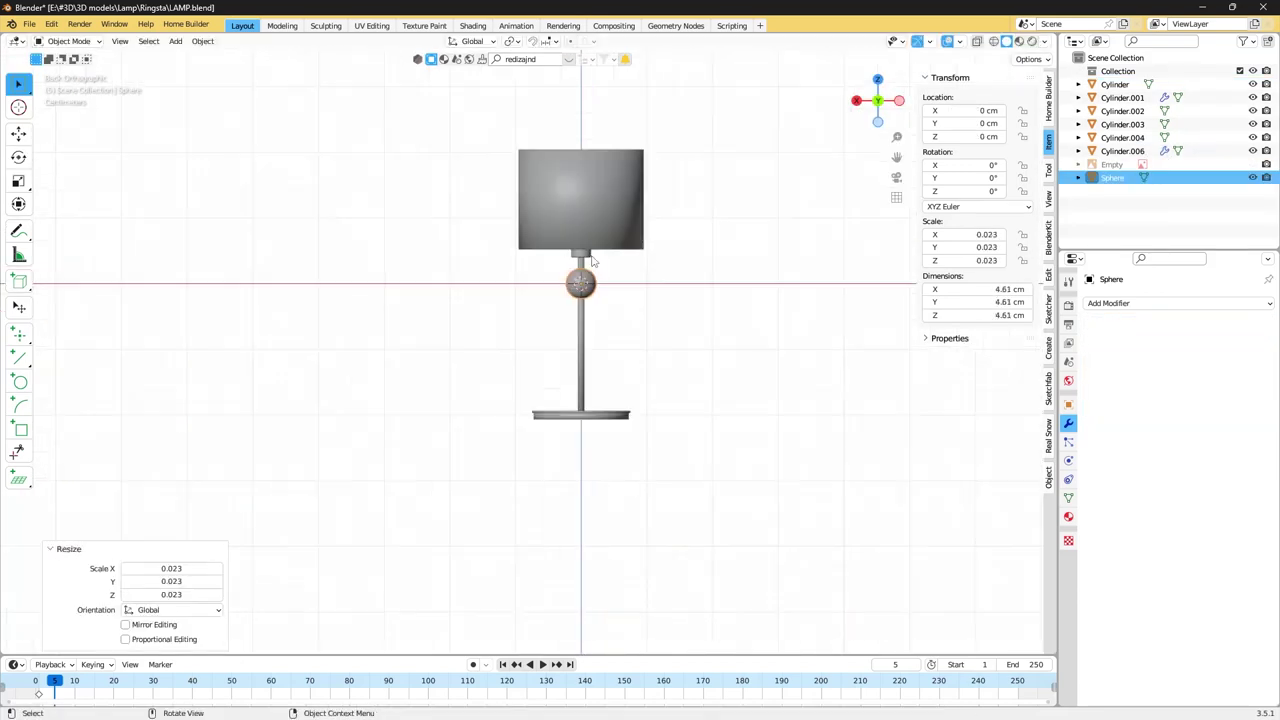
{"action": "key", "text": "g"}
{"action": "key", "text": "s"}
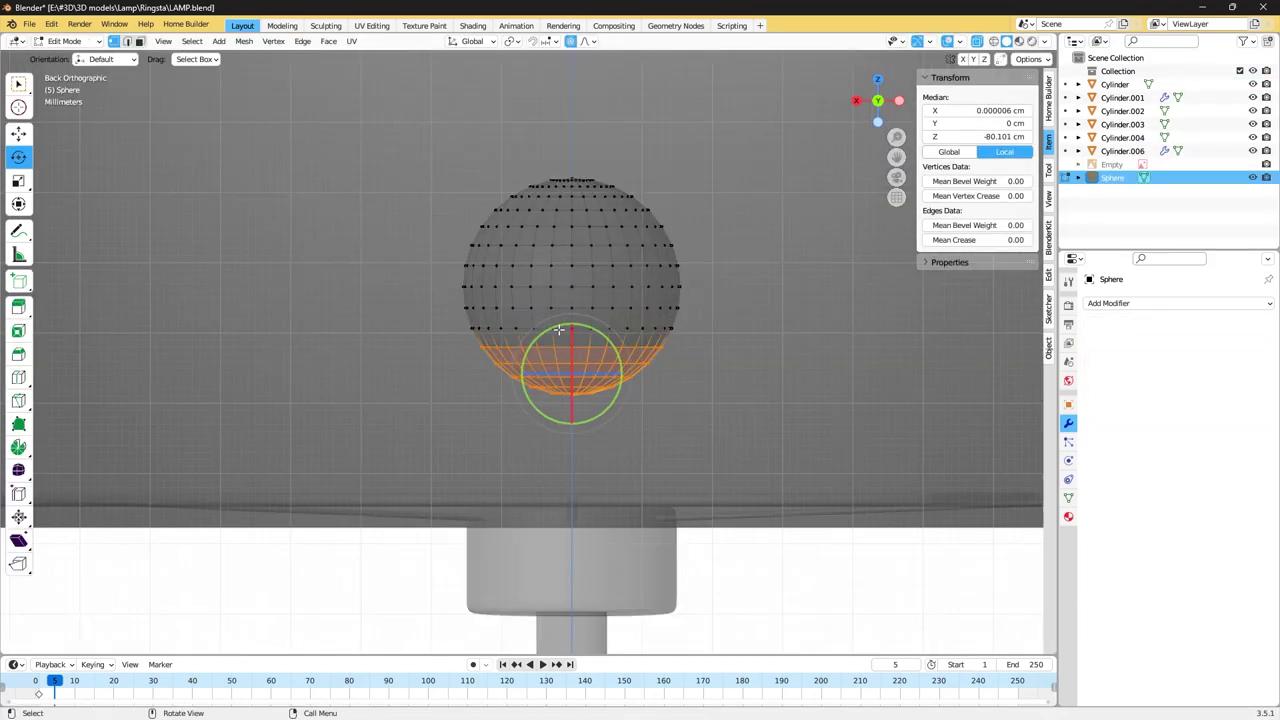
{"action": "scroll", "coordinate": [570, 315], "scroll_direction": "up", "scroll_amount": 1}
Pull the sphere's lower vertices down and narrow the bottom rings into a bulb neck.
{"action": "left_click_drag", "start_coordinate": [677, 412], "coordinate": [438, 352]}
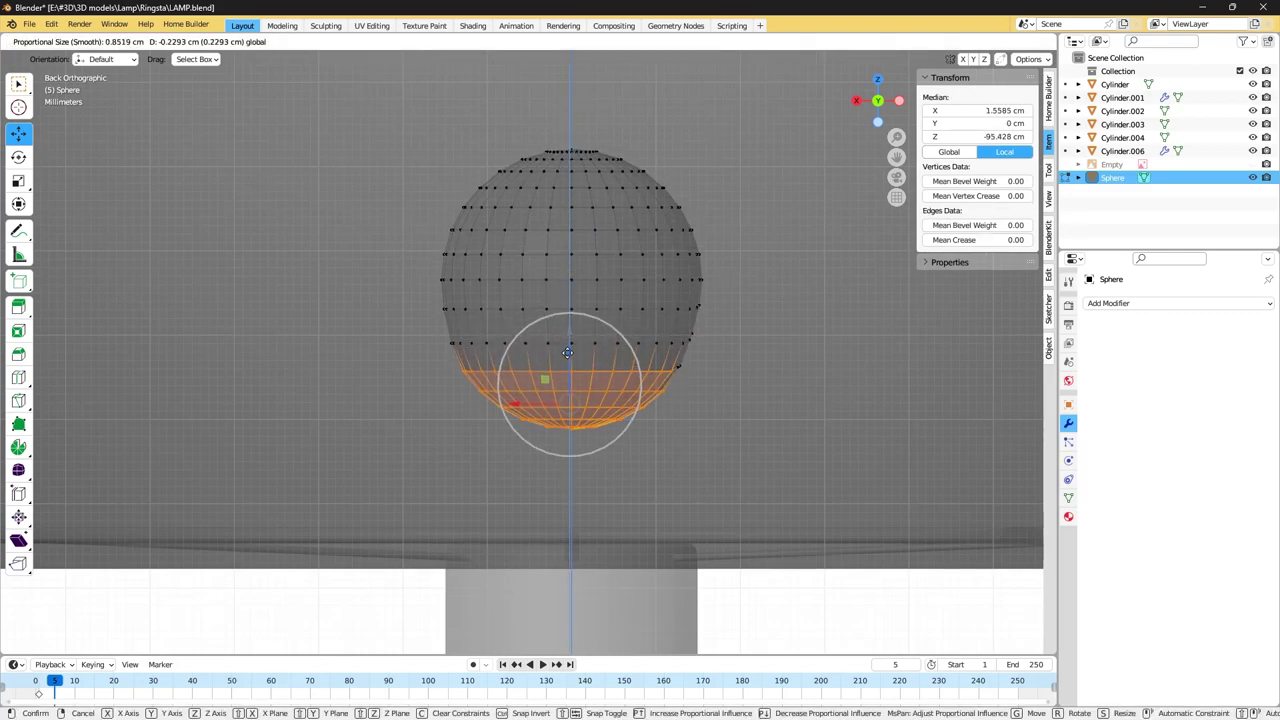
{"action": "left_click", "coordinate": [572, 400]}
{"action": "scroll", "coordinate": [585, 434], "scroll_direction": "up", "scroll_amount": 1}
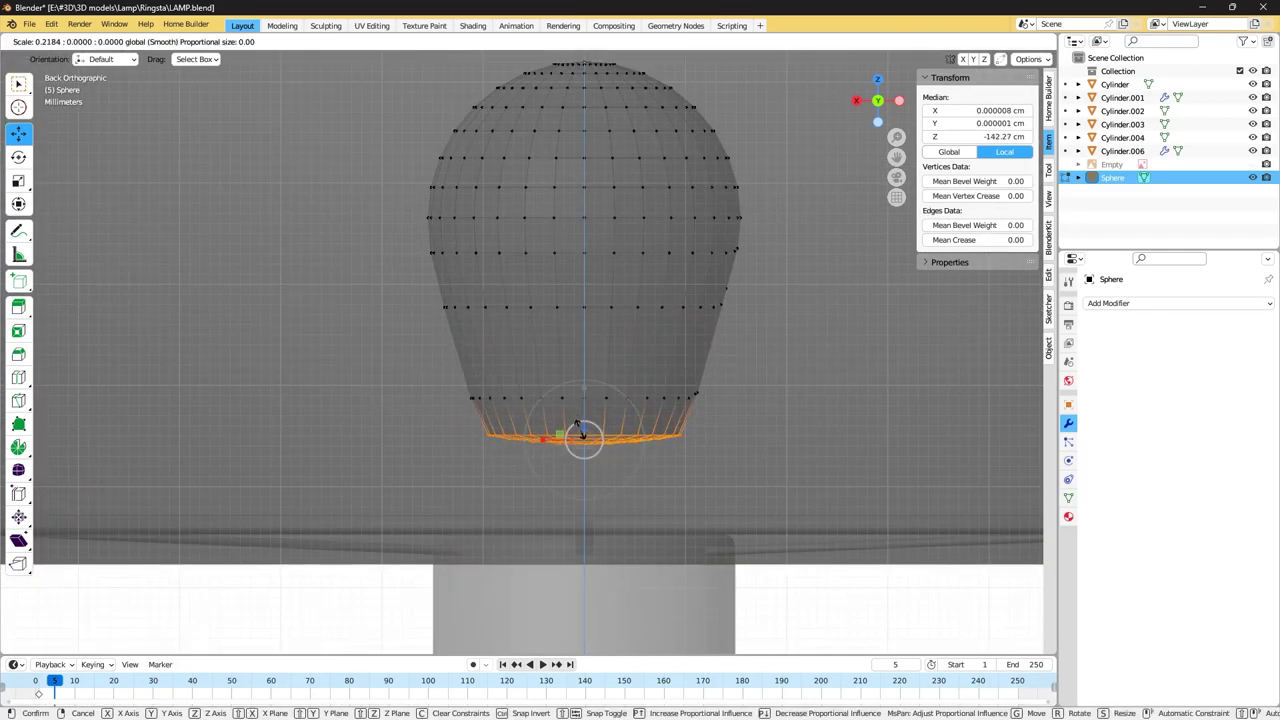
{"action": "left_click_drag", "start_coordinate": [735, 402], "coordinate": [458, 377]}
{"action": "key", "text": "Escape"}
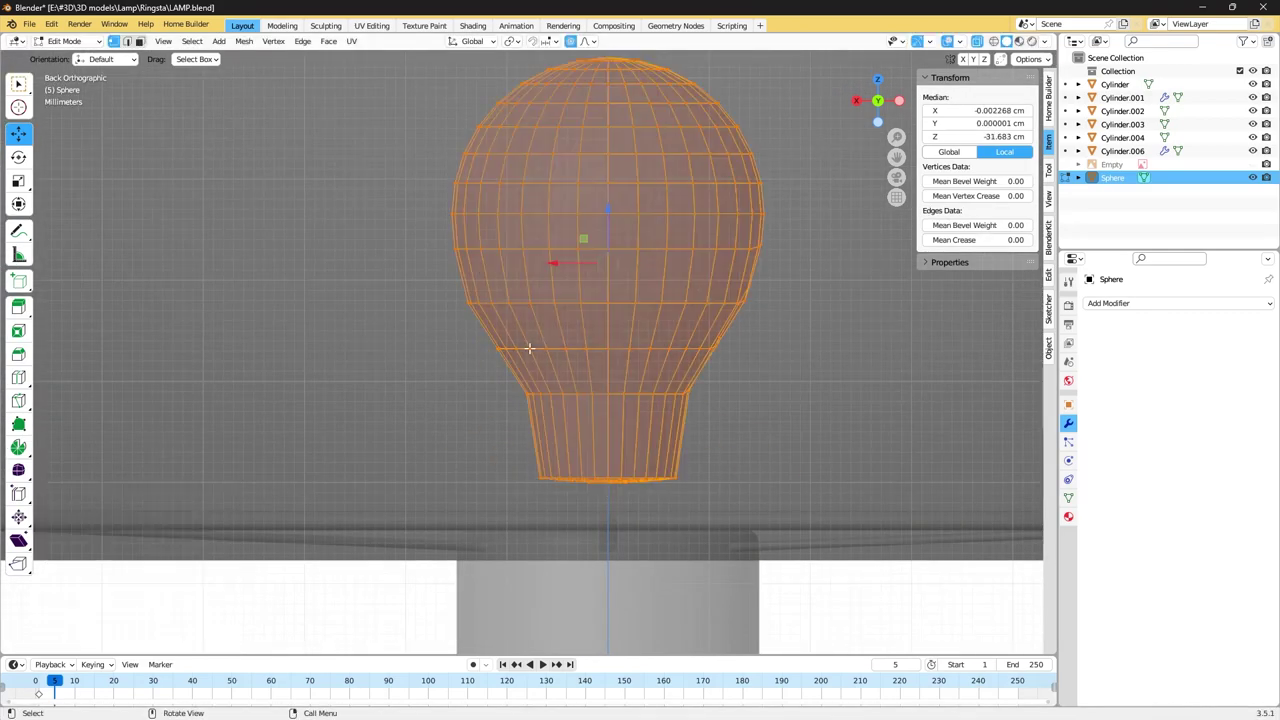
{"action": "left_click", "coordinate": [560, 348], "text": "alt"}
{"action": "key", "text": "s"}
{"action": "left_click_drag", "start_coordinate": [613, 328], "coordinate": [686, 366]}
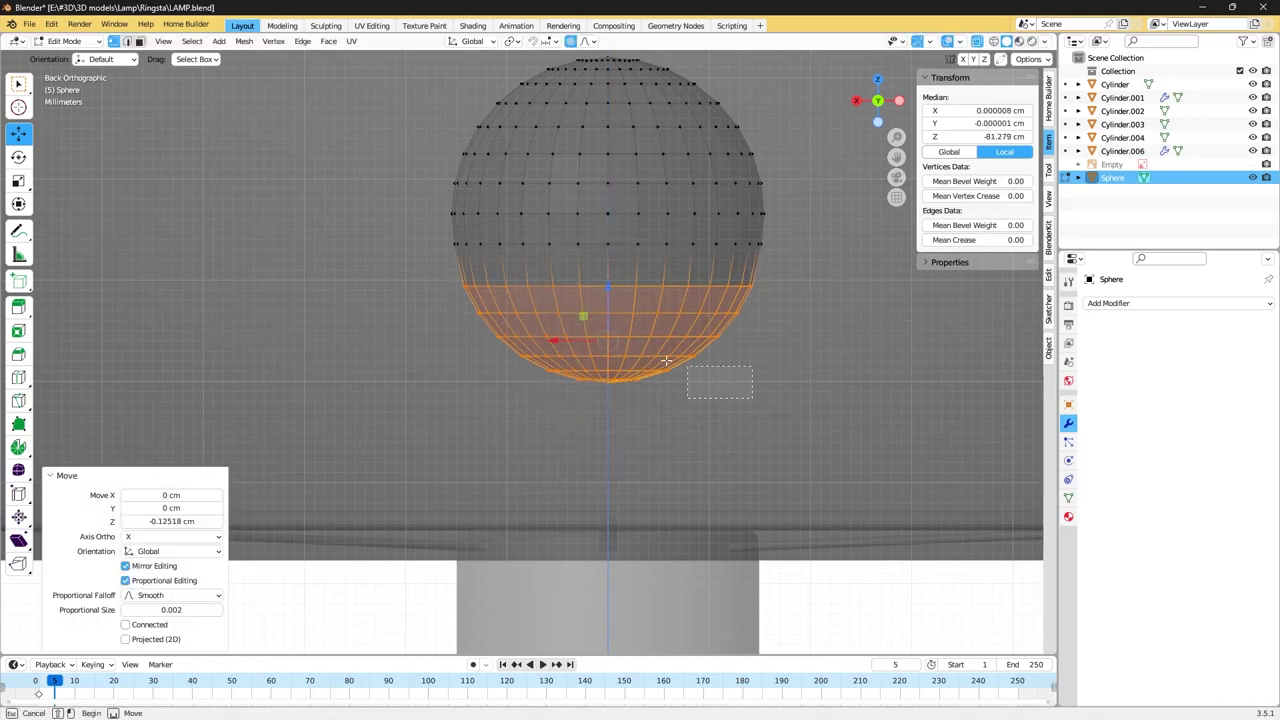
{"action": "key", "text": "g"}
{"action": "left_click", "coordinate": [586, 477]}
{"action": "key", "text": "s"}
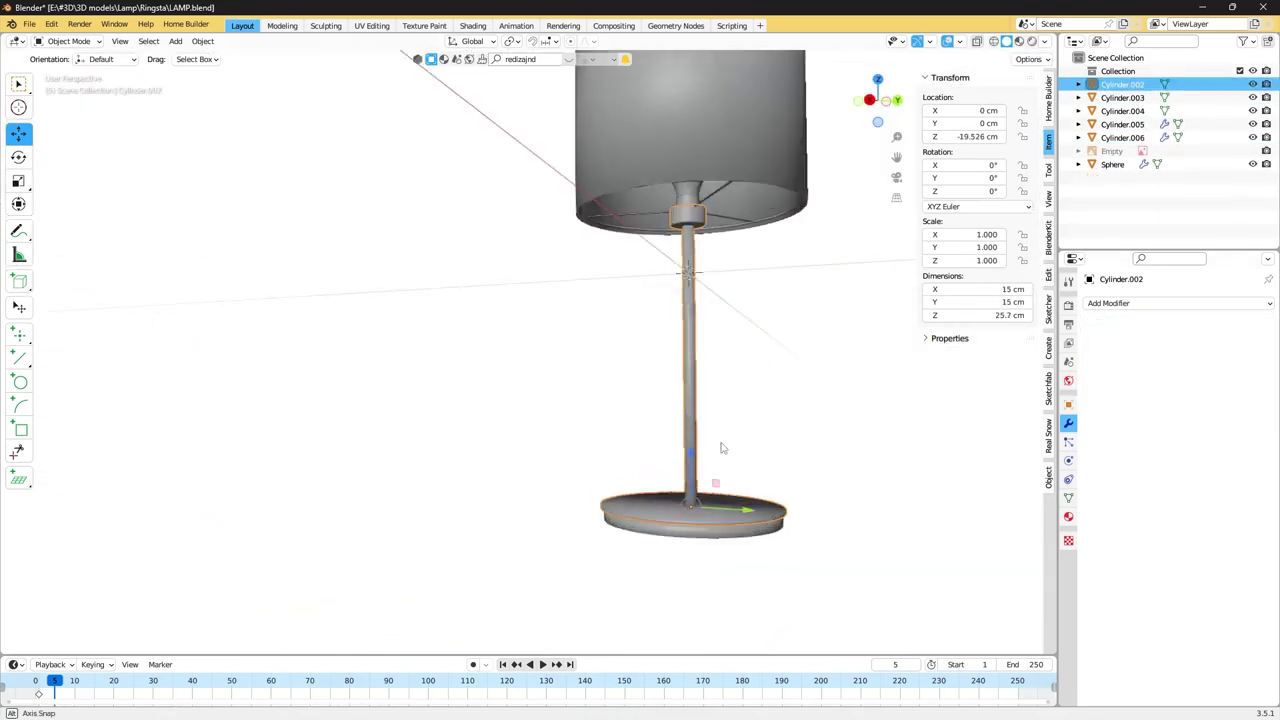
Search the BlenderKit library for gold, then 'white plastic' materials.
{"action": "left_click", "coordinate": [567, 60]}
{"action": "type", "text": "GOLD"}
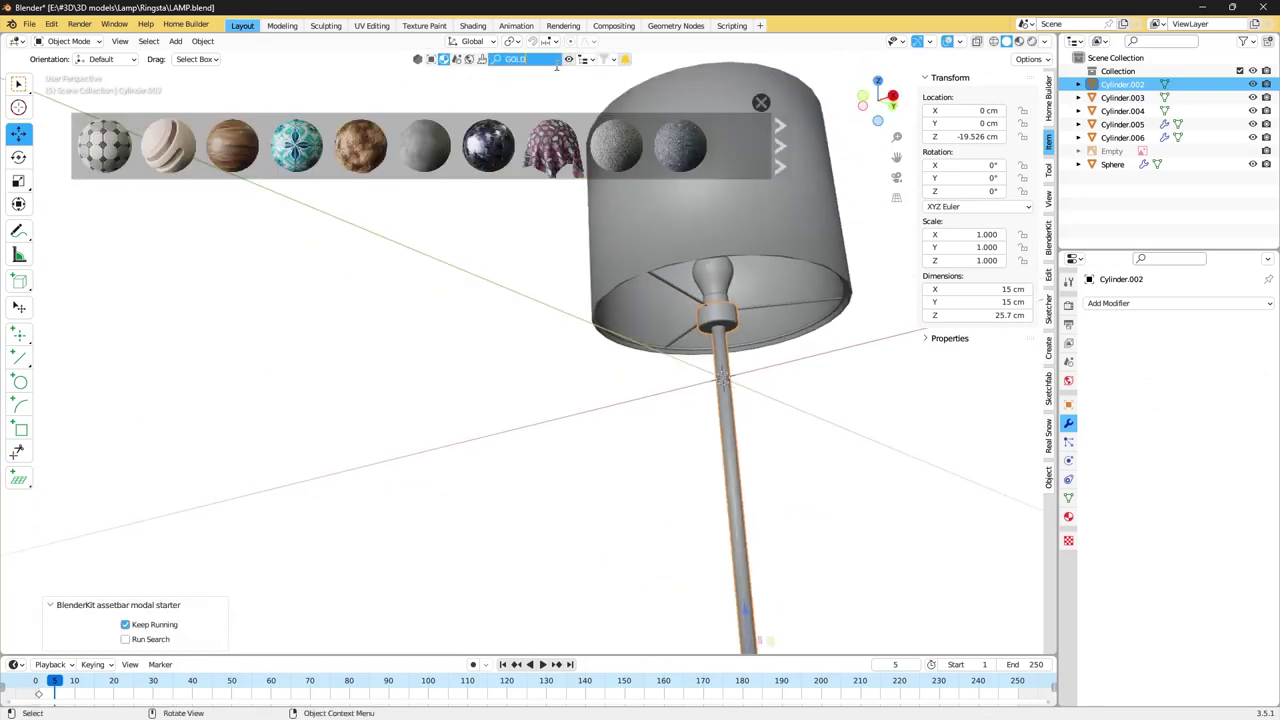
{"action": "key", "text": "Return"}
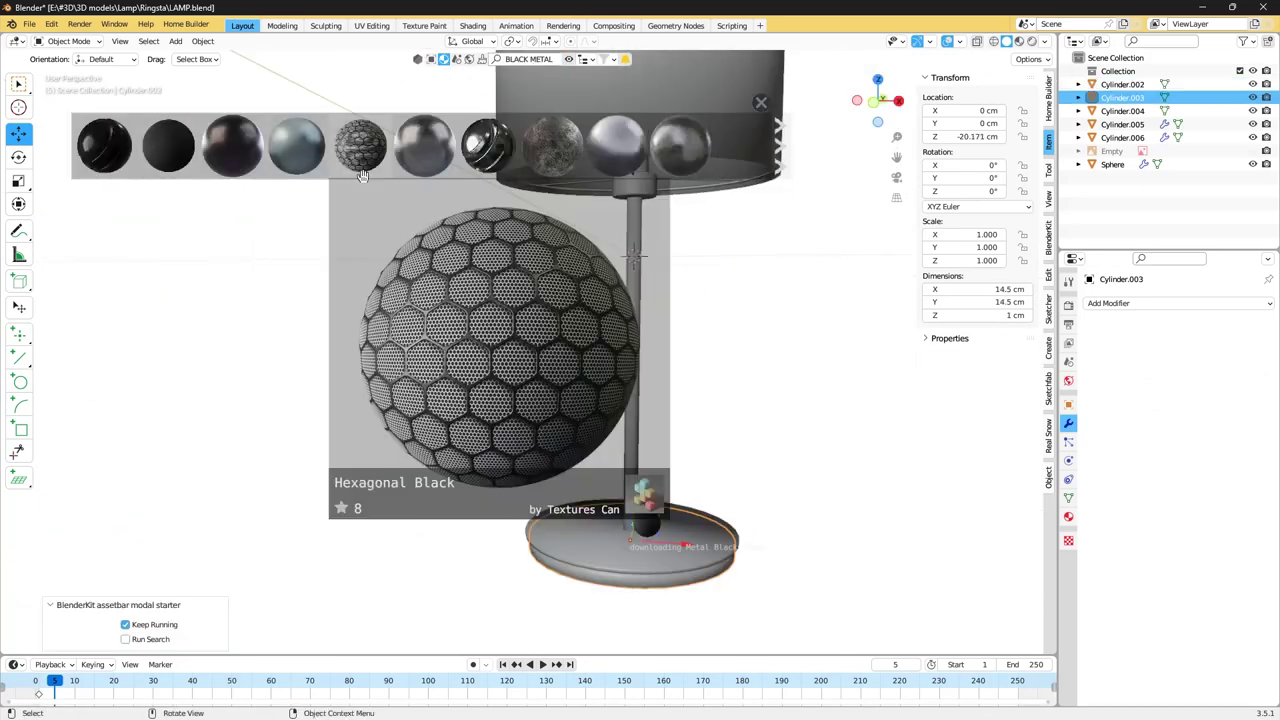
{"action": "type", "text": "white plastic"}
{"action": "key", "text": "Return"}
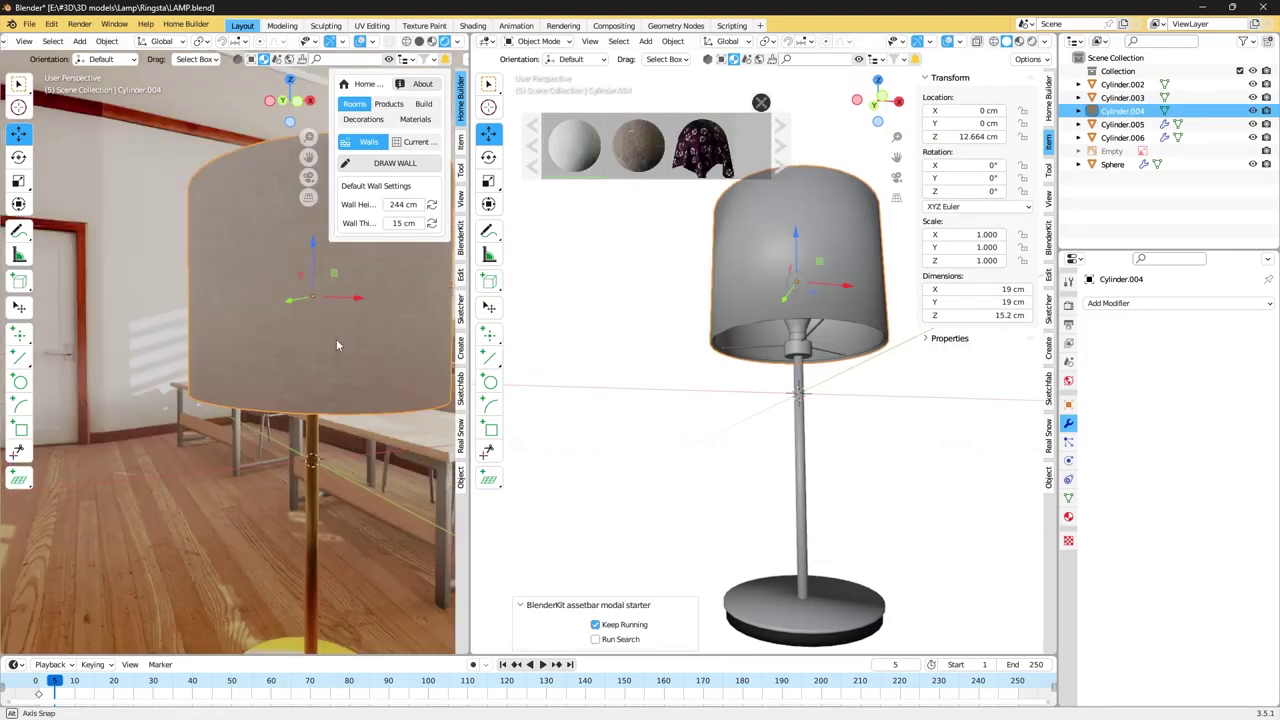
Add a floor plane under the lamp, scale it up, and extrude its back edge upward into a wall.
{"action": "middle_click_drag", "start_coordinate": [336, 339], "coordinate": [300, 330]}
{"action": "scroll", "coordinate": [688, 408], "scroll_direction": "down", "scroll_amount": 3}
{"action": "key", "text": "shift+a"}
{"action": "left_click", "coordinate": [757, 446]}
{"action": "key", "text": "g"}
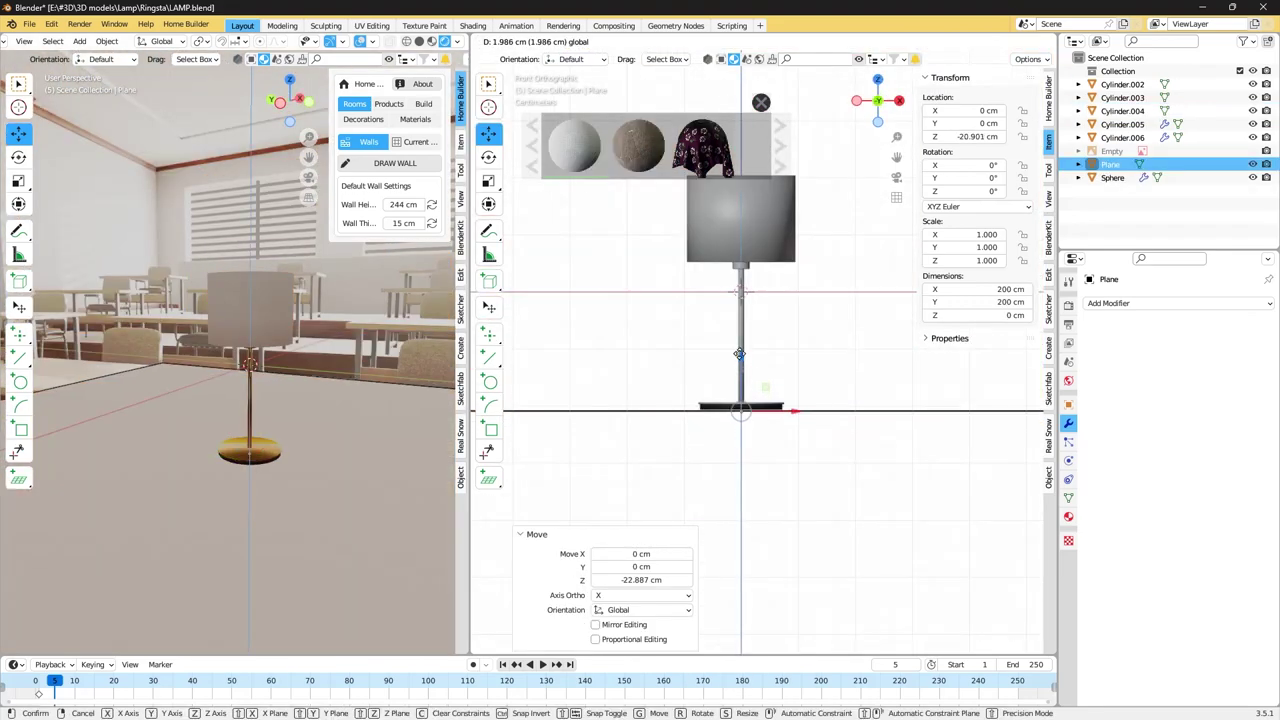
{"action": "key", "text": "s"}
{"action": "key", "text": "Tab"}
{"action": "key", "text": "g"}
{"action": "left_click", "coordinate": [857, 352]}
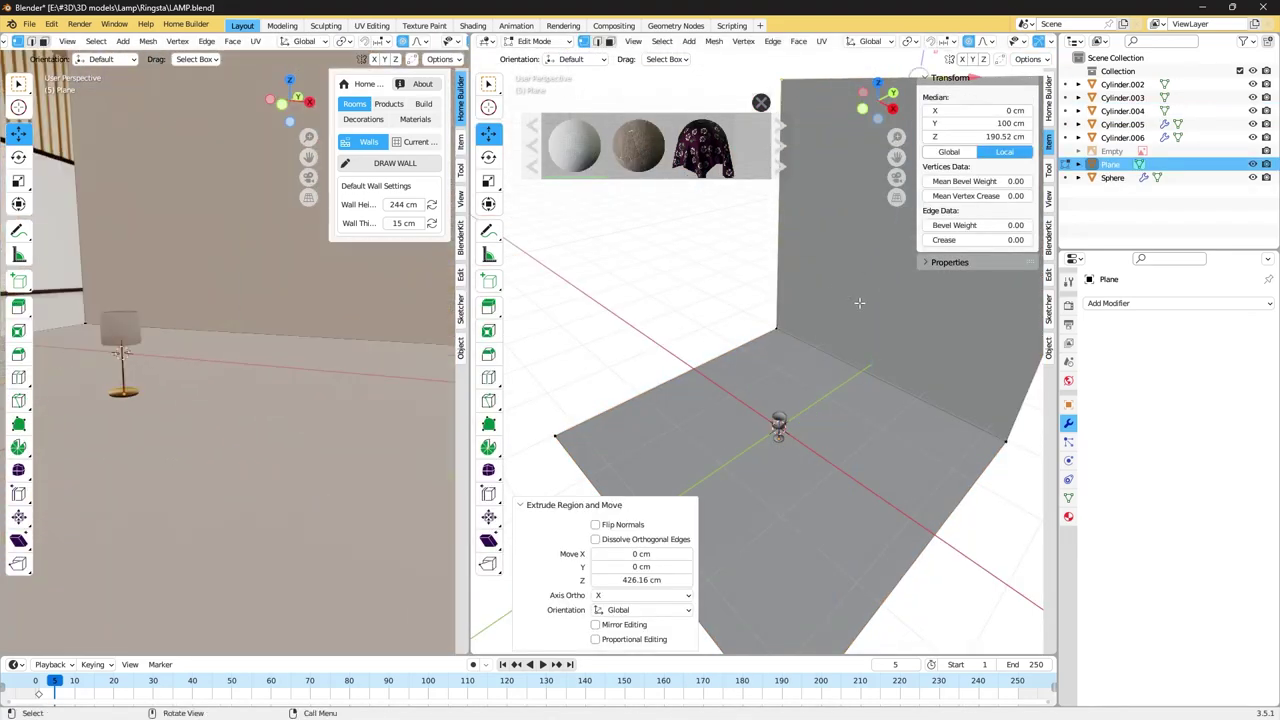
{"action": "key", "text": "Tab"}
Smooth the backdrop with level-4 subdivision and slide an edge to tighten the curve.
{"action": "key", "text": "ctrl+1"}
{"action": "double_click", "coordinate": [1205, 362]}
{"action": "type", "text": "4"}
{"action": "key", "text": "Return"}
{"action": "key", "text": "Tab"}
{"action": "key", "text": "g"}
{"action": "key", "text": "g"}
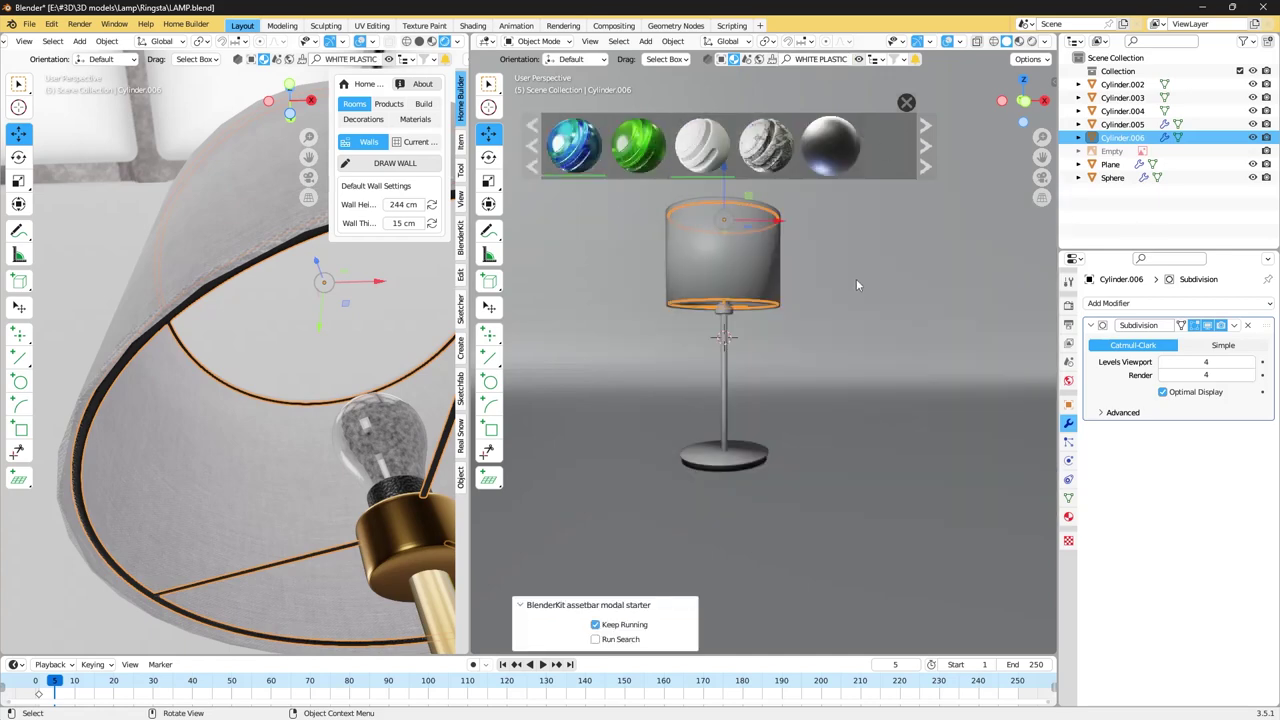
Give the bulb sphere a new emissive material (strength 29.4) and set the shade's transmission to 0.496.
{"action": "middle_click_drag", "start_coordinate": [860, 285], "coordinate": [1014, 311]}
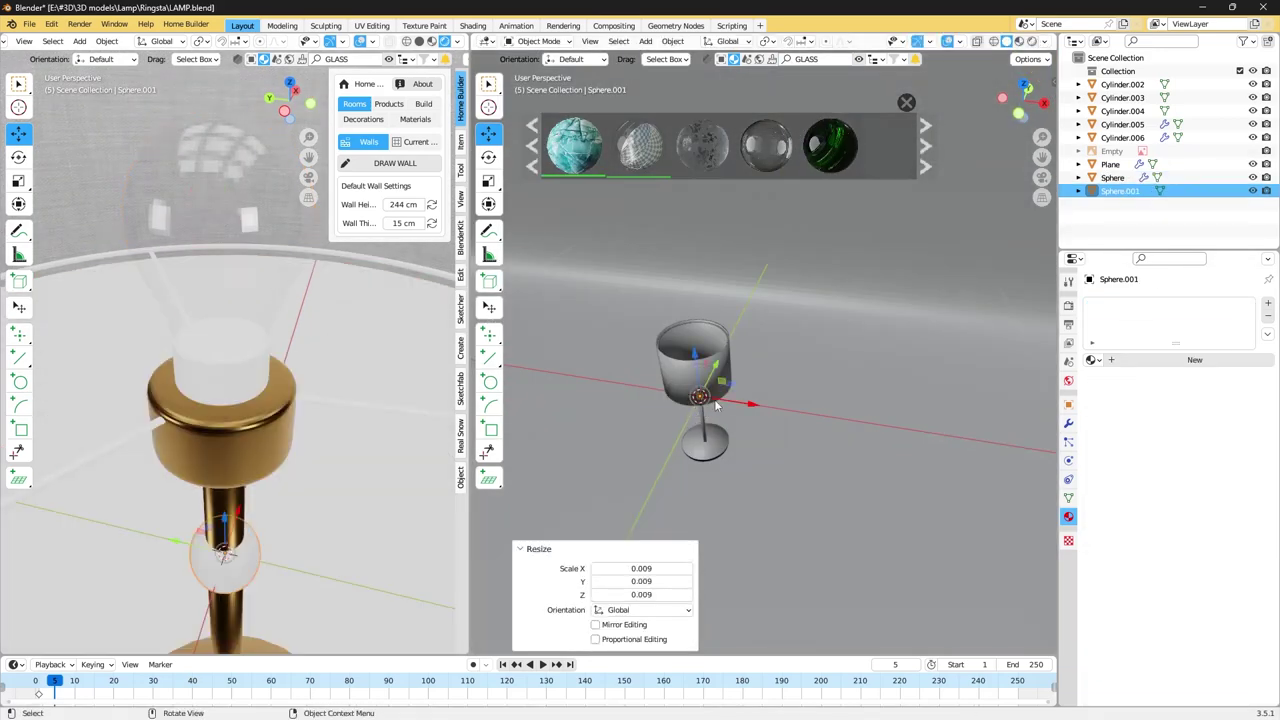
{"action": "left_click", "coordinate": [1145, 361]}
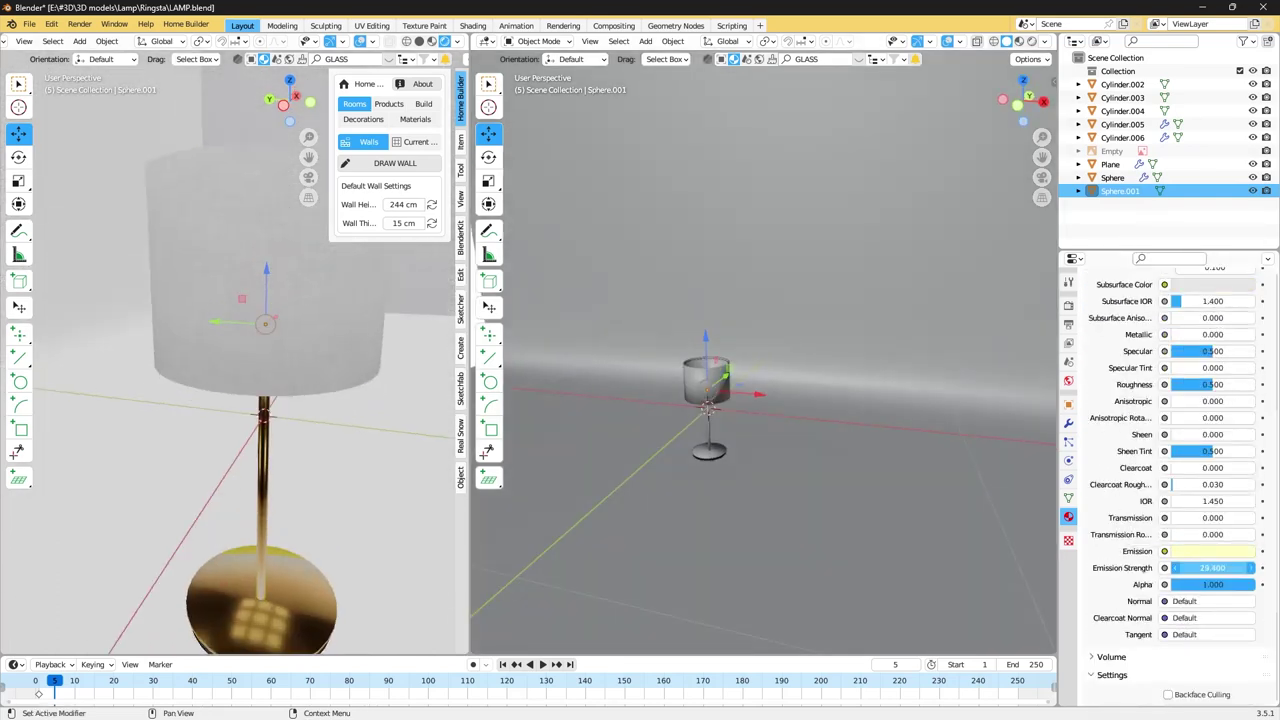
{"action": "scroll", "coordinate": [1205, 530], "scroll_direction": "down", "scroll_amount": 5}
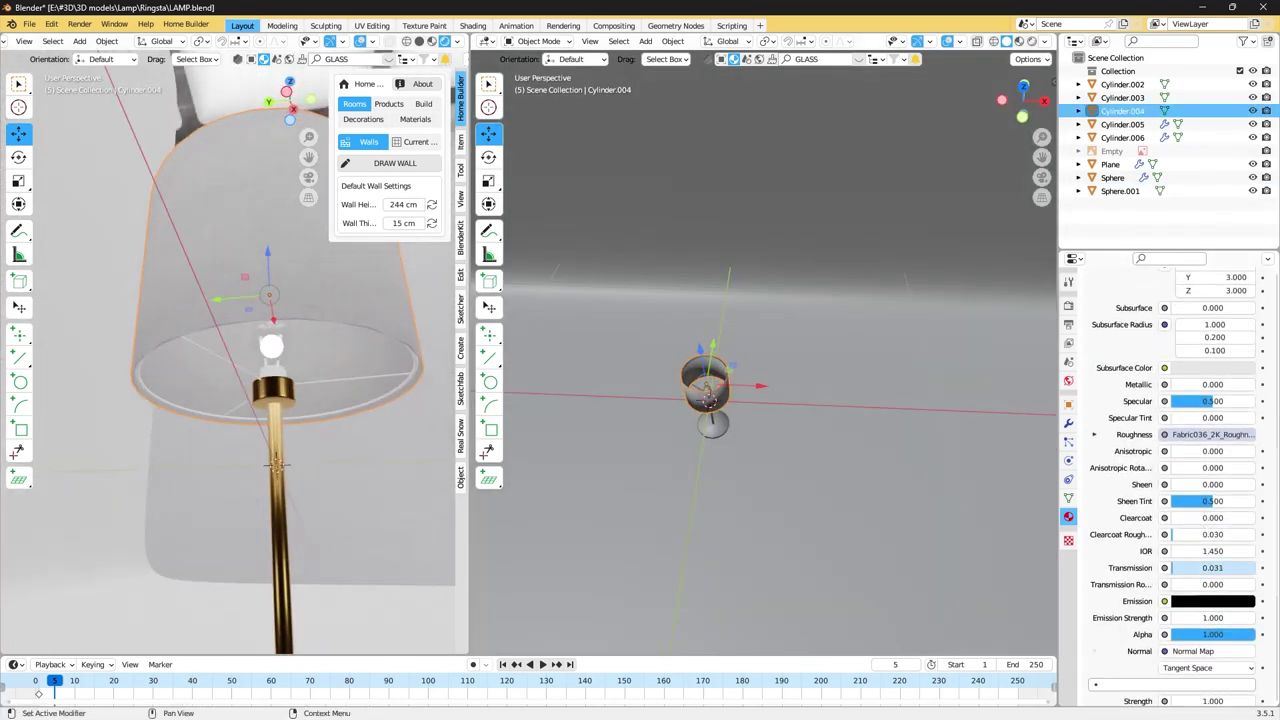
{"action": "left_click_drag", "start_coordinate": [1212, 567], "coordinate": [1215, 570]}
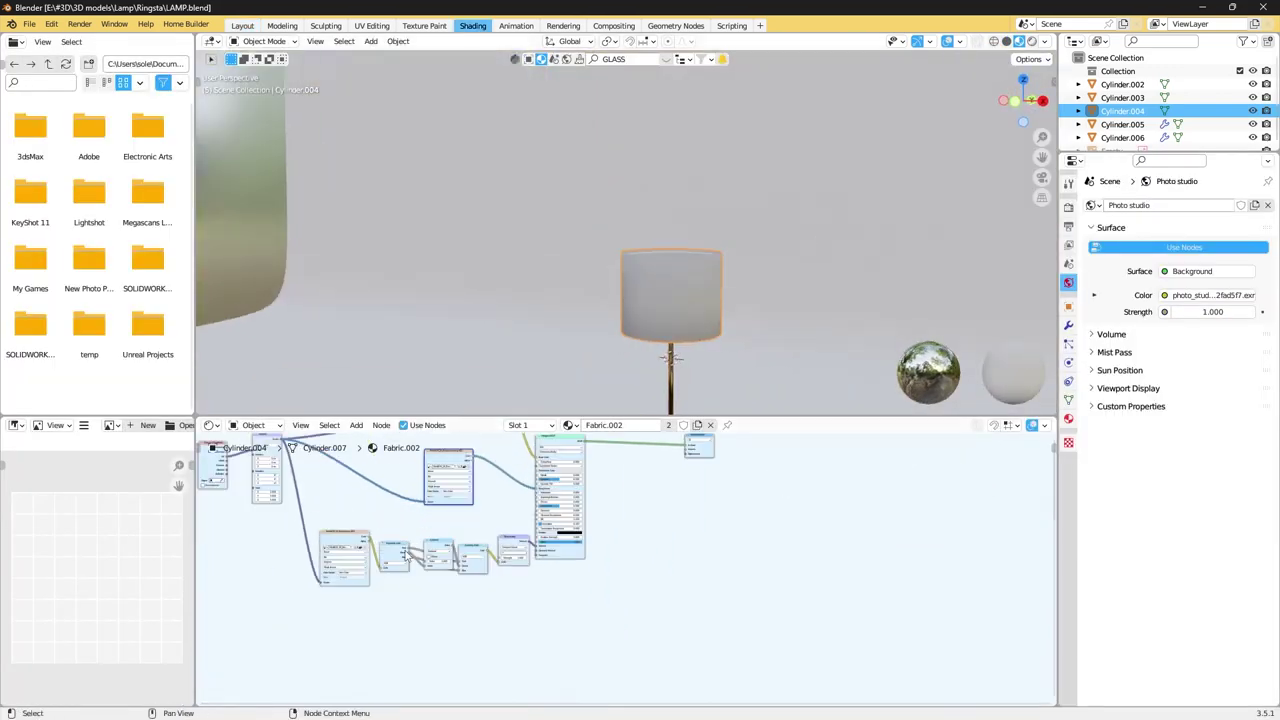
Add a Translucent BSDF and Mix Shader to Fabric.002 and route them to the material output.
{"action": "left_click", "coordinate": [692, 503]}
{"action": "left_click", "coordinate": [730, 540]}
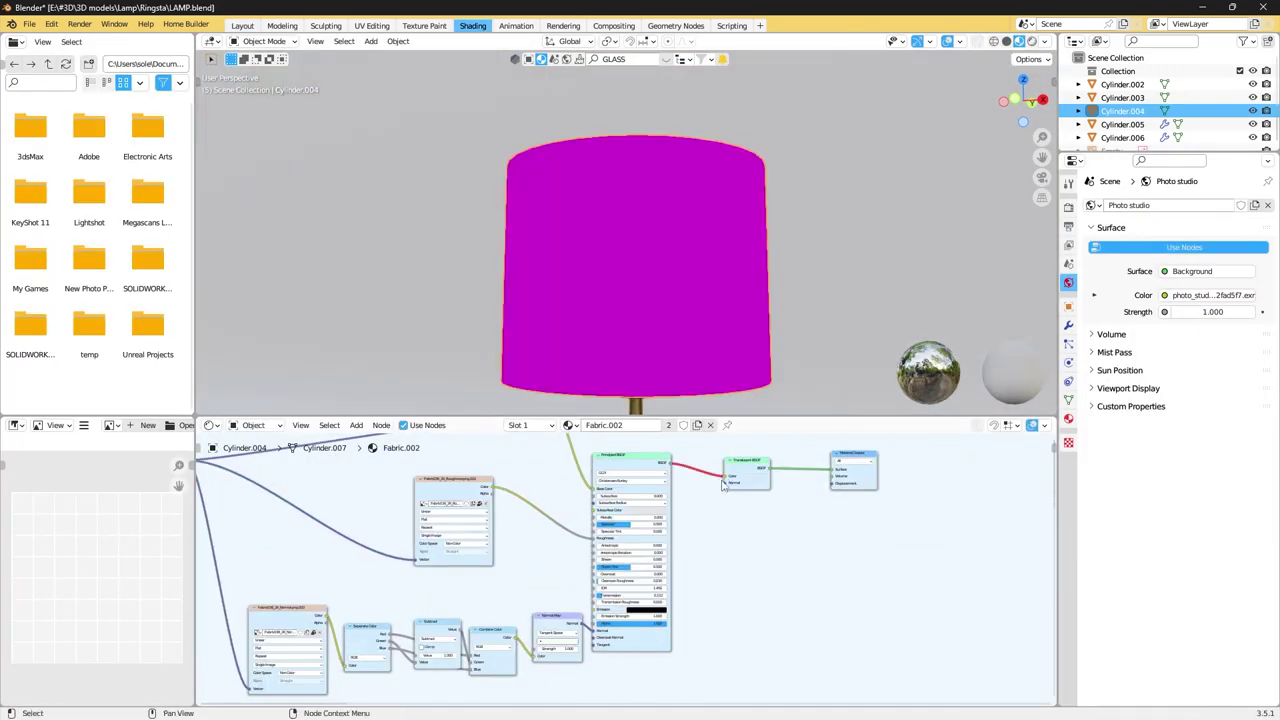
{"action": "left_click", "coordinate": [760, 470]}
{"action": "left_click", "coordinate": [800, 509]}
{"action": "scroll", "coordinate": [667, 483], "scroll_direction": "up", "scroll_amount": 3}
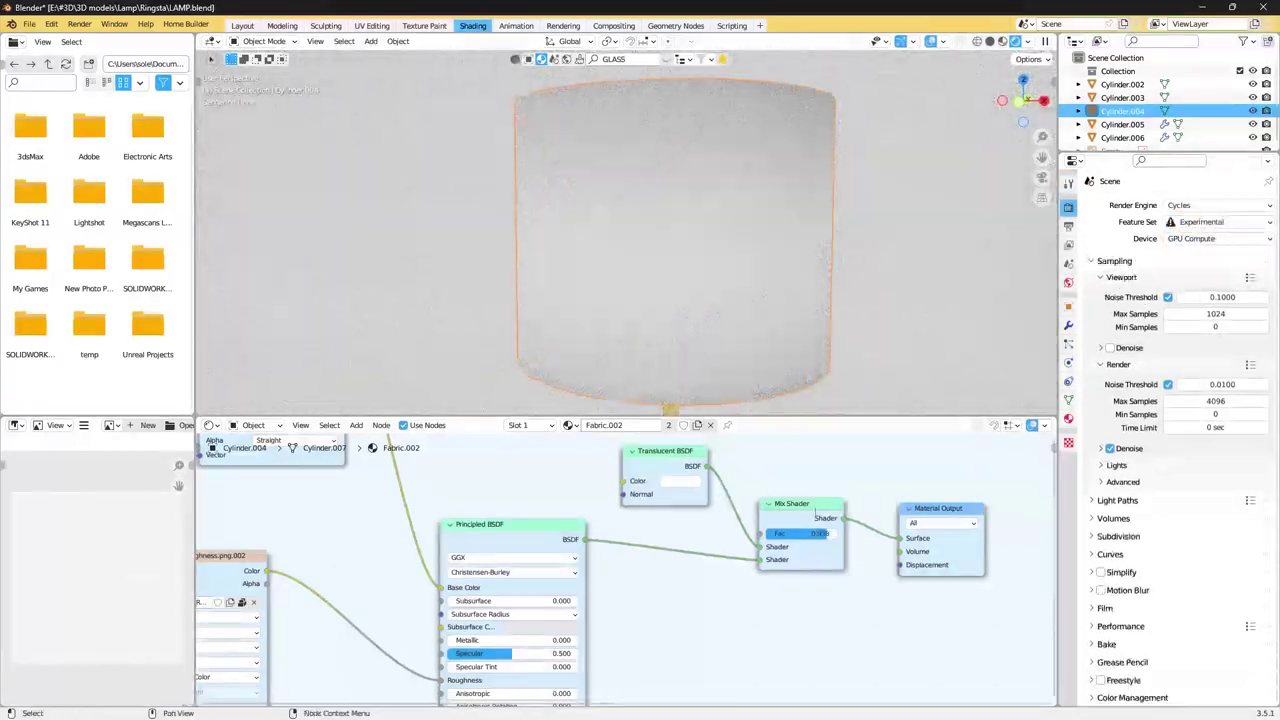
Darken the Translucent BSDF colour to grey.
{"action": "left_click", "coordinate": [680, 481]}
{"action": "left_click_drag", "start_coordinate": [765, 325], "coordinate": [765, 360]}
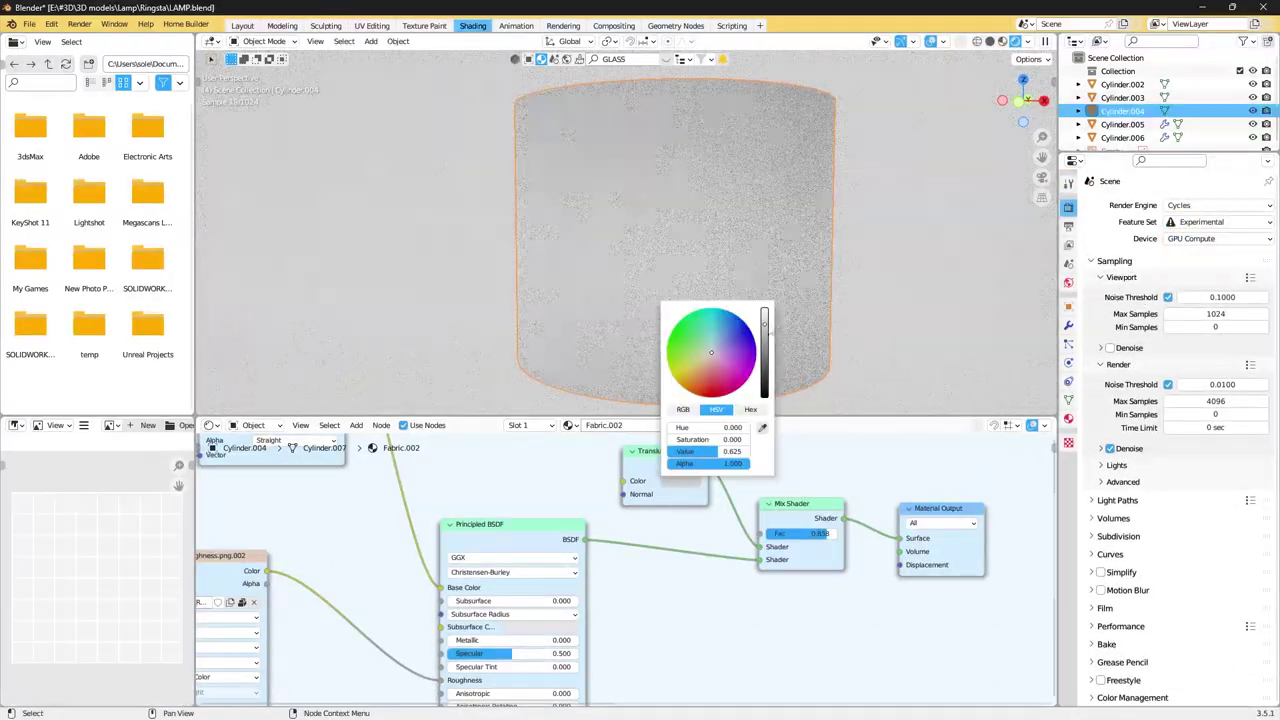
{"action": "scroll", "coordinate": [619, 243], "scroll_direction": "down", "scroll_amount": 5}
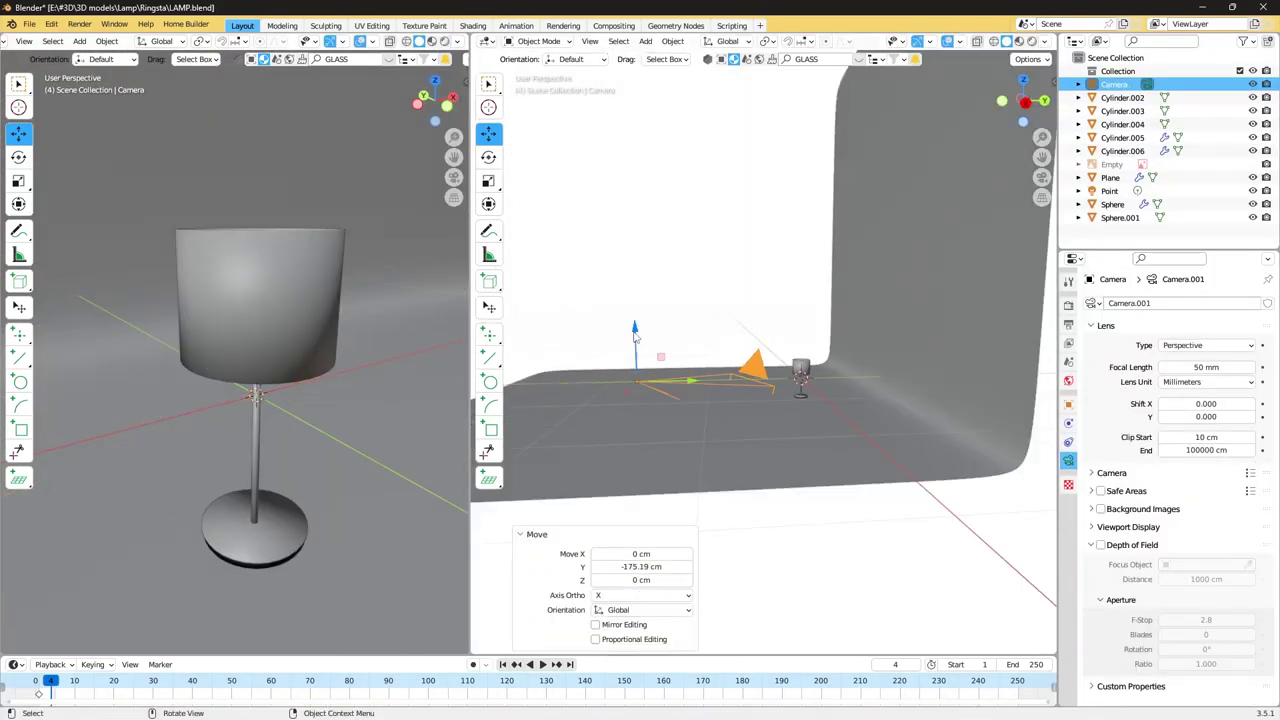
In camera view, colour the backdrop warm beige and shift it −15.001 cm along Y.
{"action": "left_click", "coordinate": [123, 336]}
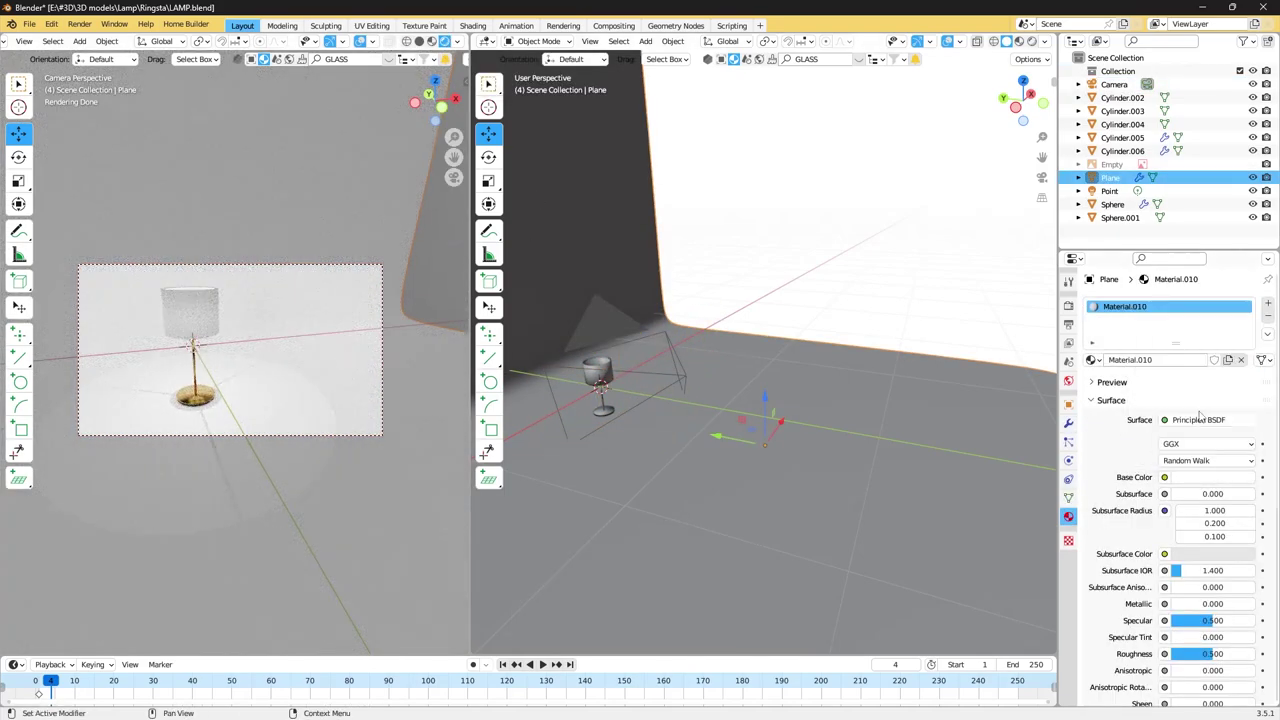
{"action": "left_click", "coordinate": [1212, 477]}
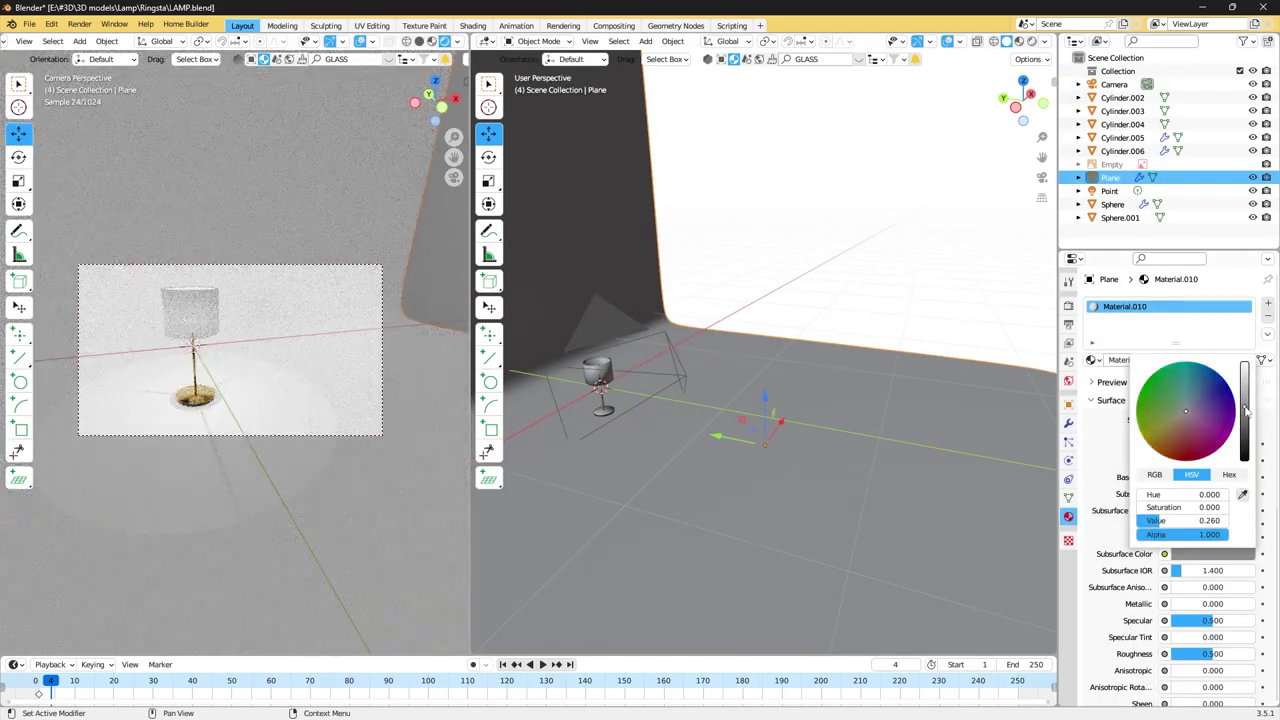
{"action": "left_click", "coordinate": [1212, 477]}
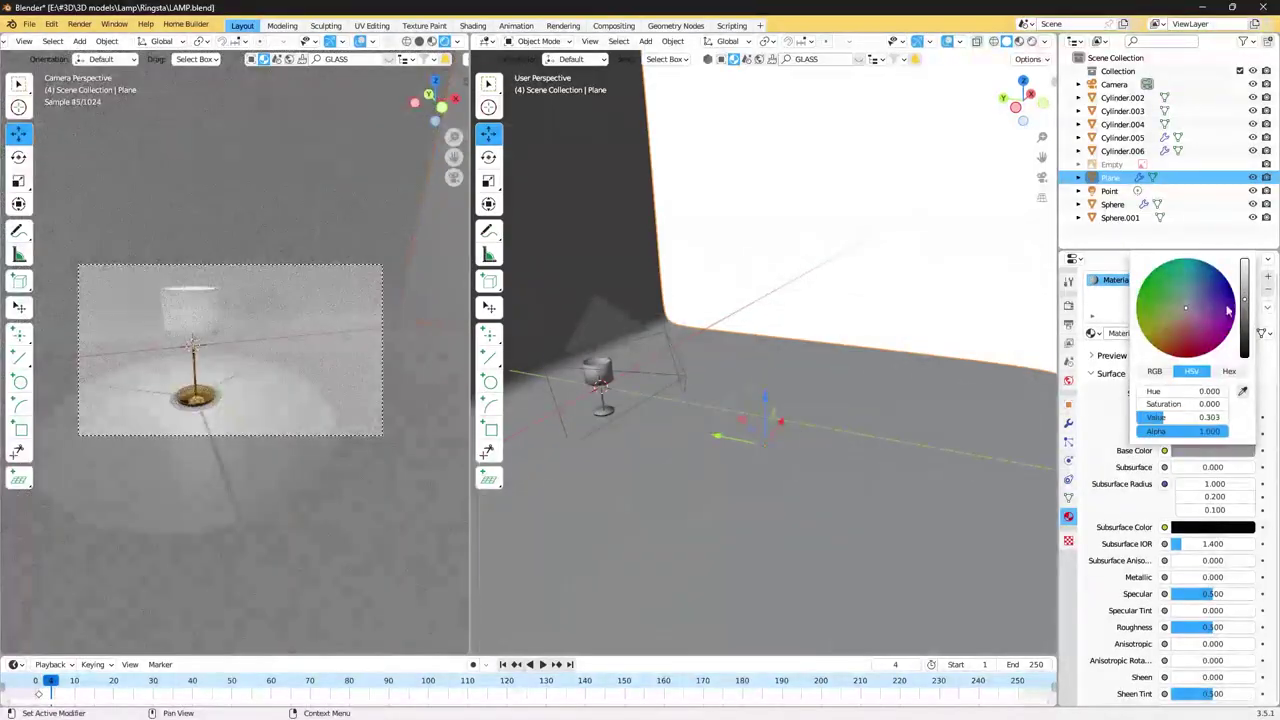
{"action": "left_click", "coordinate": [1216, 290]}
{"action": "mouse_move", "coordinate": [1216, 290]}
{"action": "left_mouse_down"}
{"action": "mouse_move", "coordinate": [1196, 281]}
{"action": "mouse_move", "coordinate": [1180, 312]}
{"action": "left_mouse_up"}
{"action": "left_click", "coordinate": [1212, 450]}
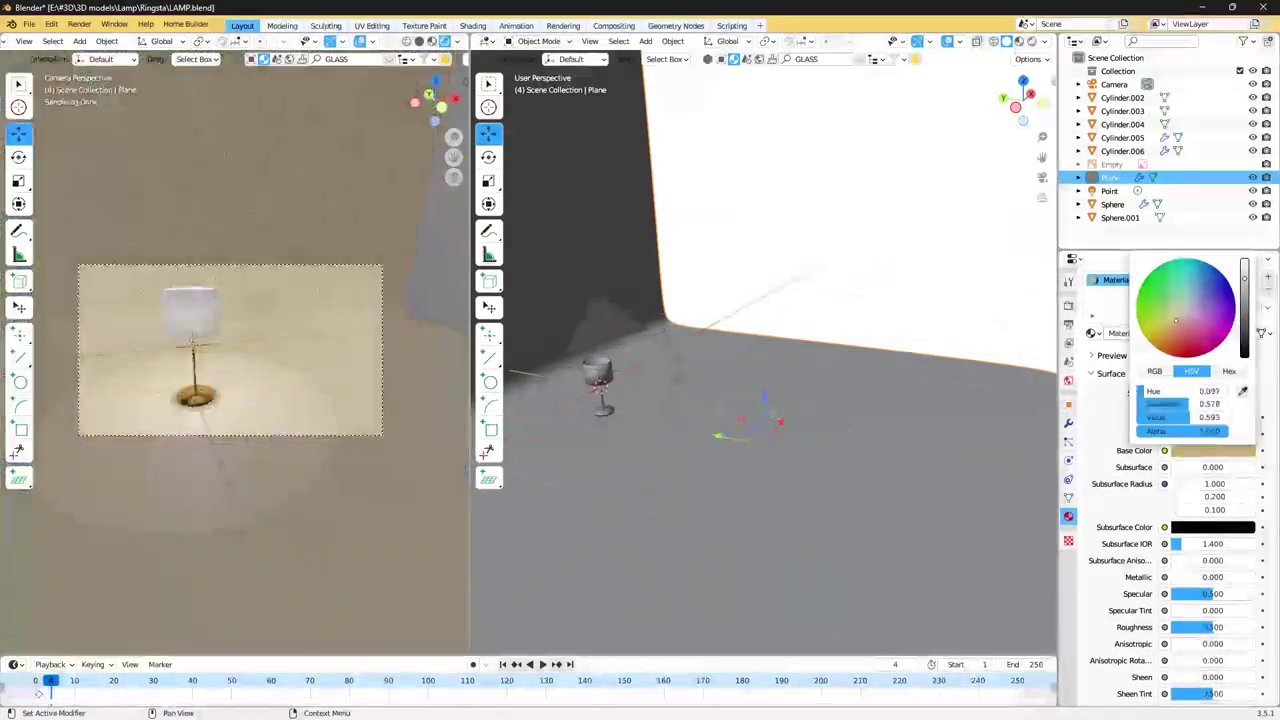
{"action": "key", "text": "g"}
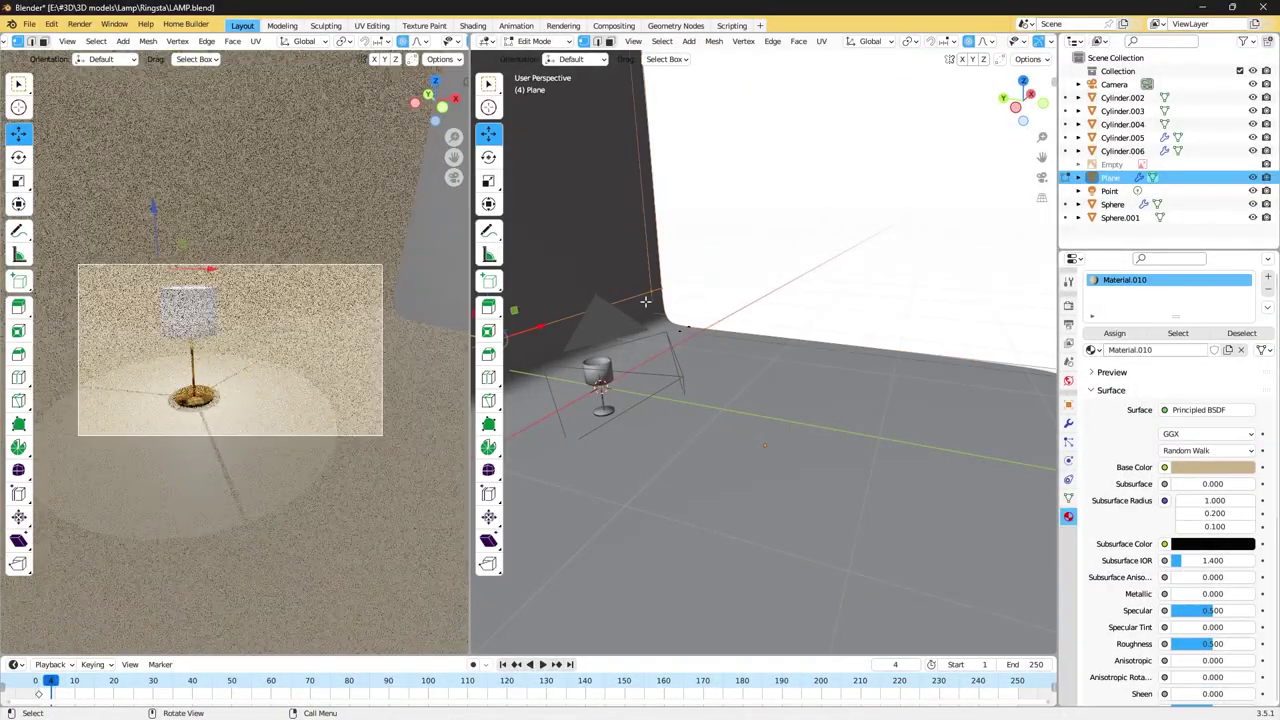
{"action": "left_click", "coordinate": [755, 370]}
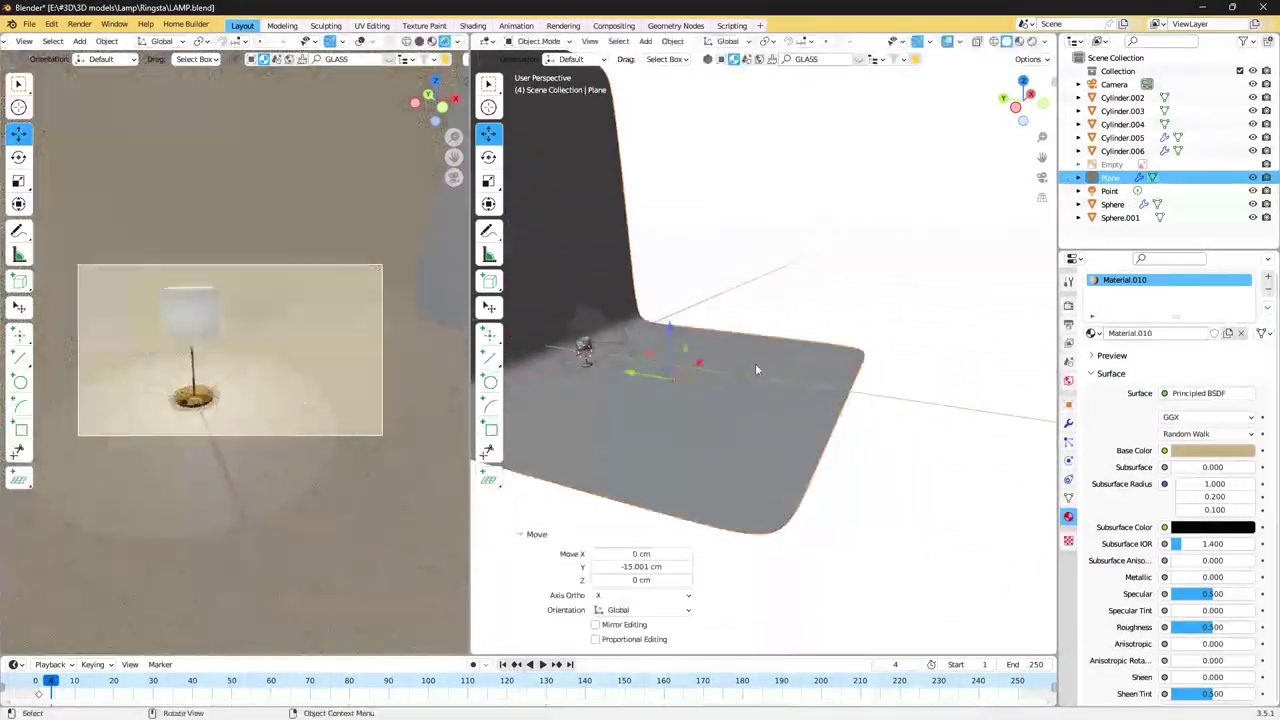
Adjust the maximum render samples, then render and save an image of the lamp.
{"action": "left_click", "coordinate": [1068, 304]}
{"action": "left_click", "coordinate": [1226, 471]}
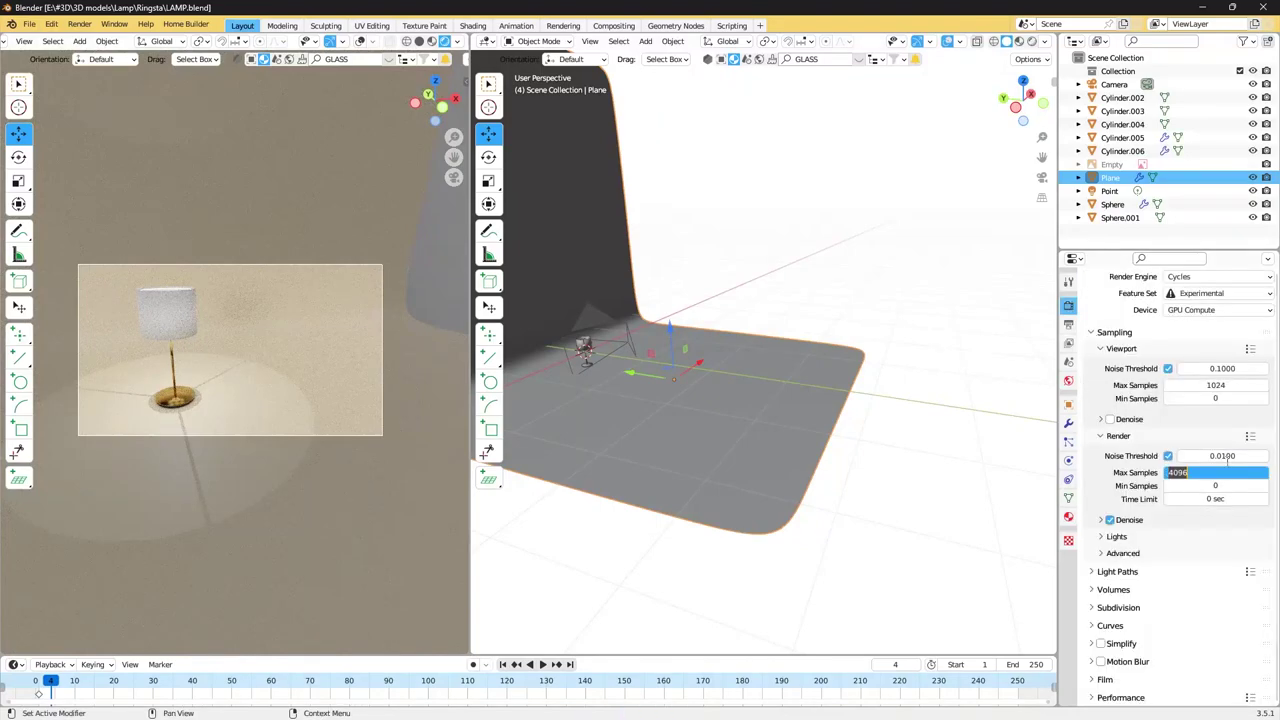
{"action": "key", "text": "F12"}
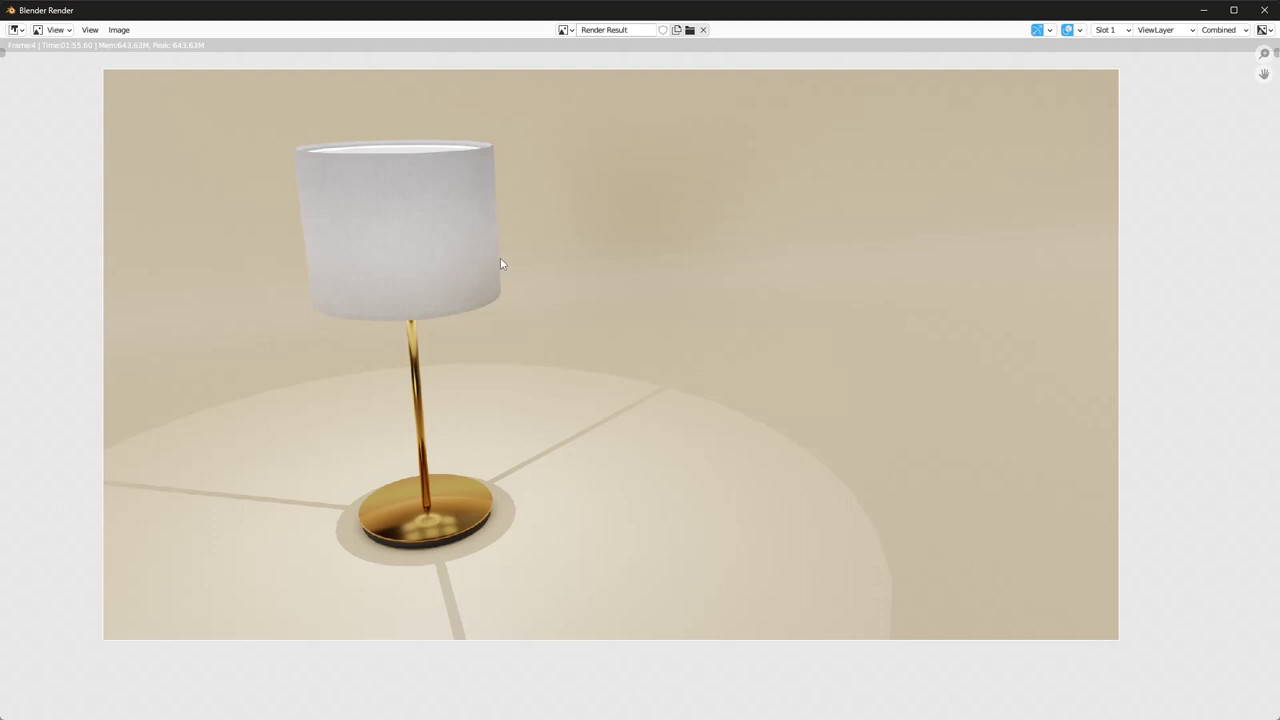
{"action": "key", "text": "shift+alt+s"}
{"action": "key", "text": "Escape"}
{"action": "key", "text": "Escape"}
Add a second camera aligned to the current view, reframe the lamp, and preview its render.
{"action": "key", "text": "shift+a"}
{"action": "left_click", "coordinate": [615, 294]}
{"action": "key", "text": "ctrl+alt+KP_0"}
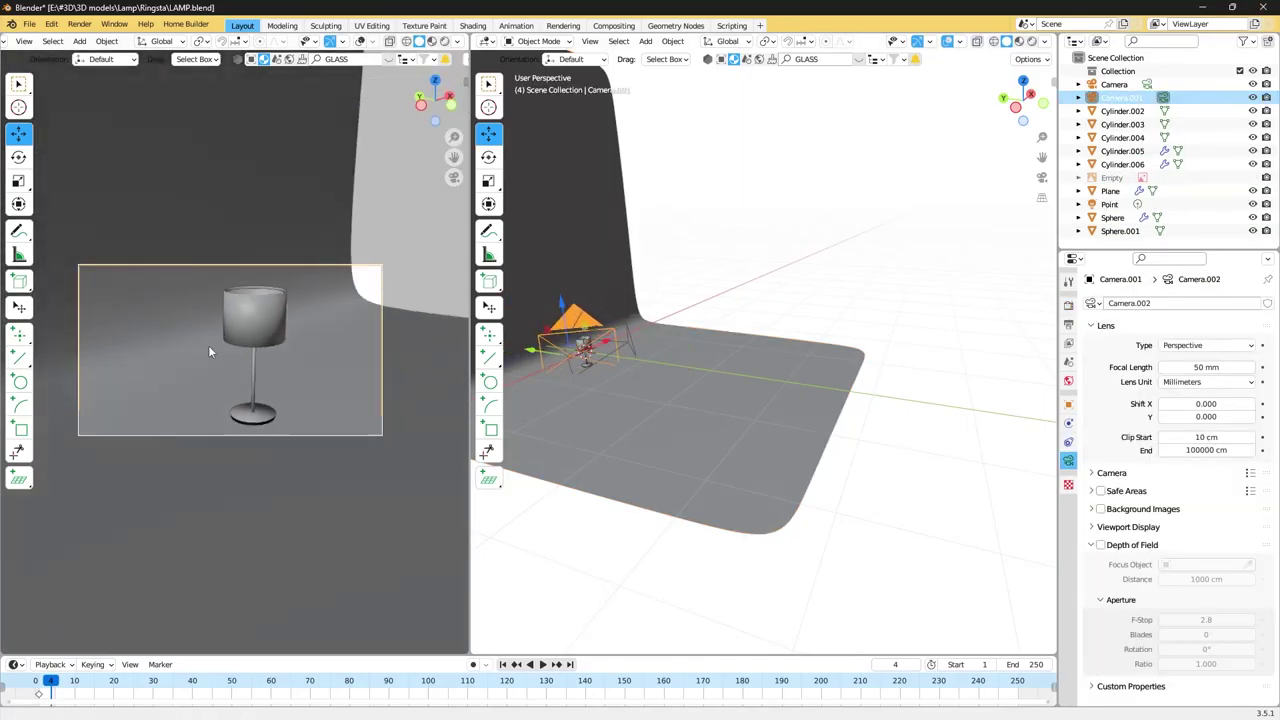
{"action": "middle_click_drag", "start_coordinate": [208, 351], "coordinate": [183, 350]}
{"action": "left_click", "coordinate": [445, 41]}
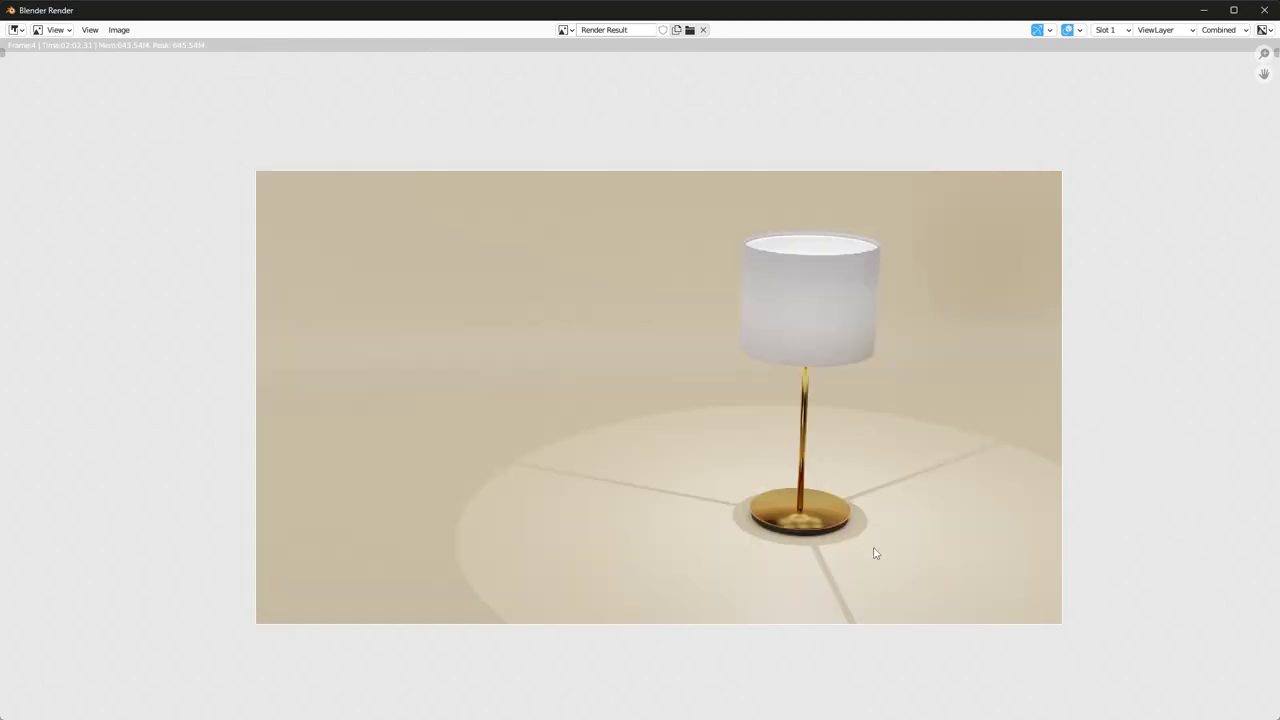
{"action": "key", "text": "Escape"}
{"action": "left_click", "coordinate": [1068, 323]}
Set the output to portrait 1080 × 1920, centre the lamp in frame, and render the image.
{"action": "left_click_drag", "start_coordinate": [1230, 321], "coordinate": [1190, 325]}
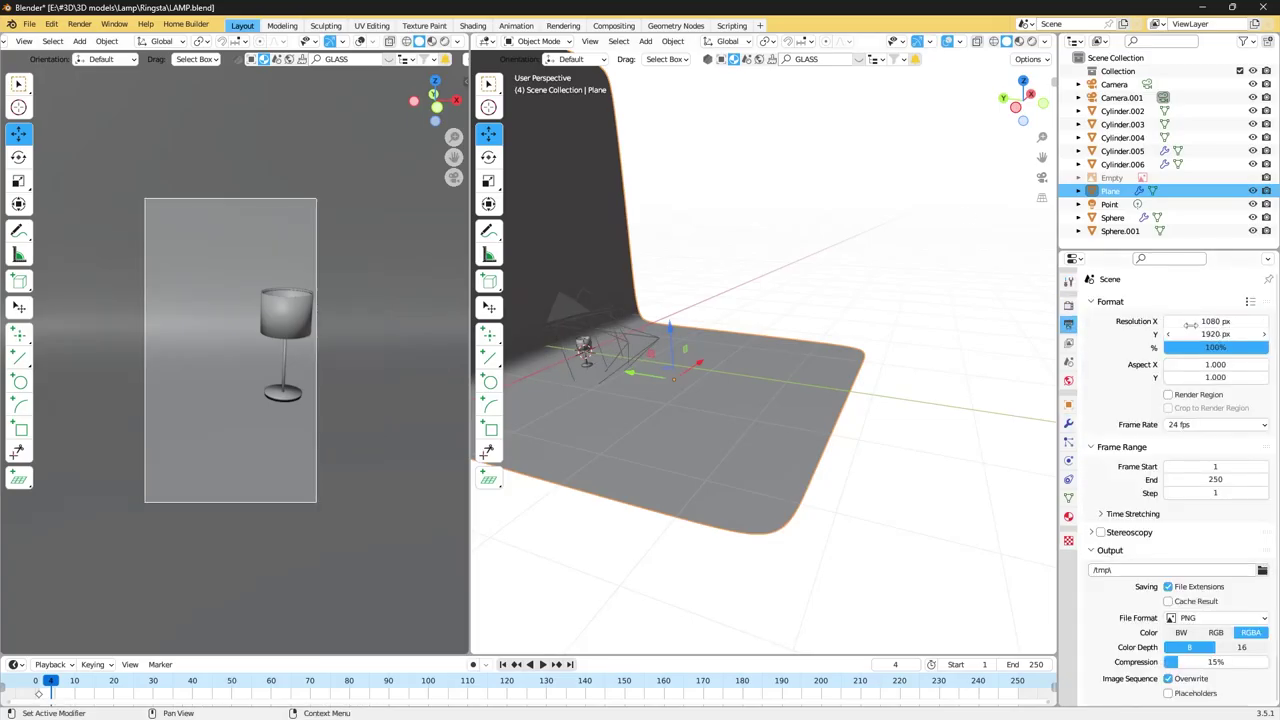
{"action": "middle_click_drag", "start_coordinate": [307, 287], "coordinate": [251, 296]}
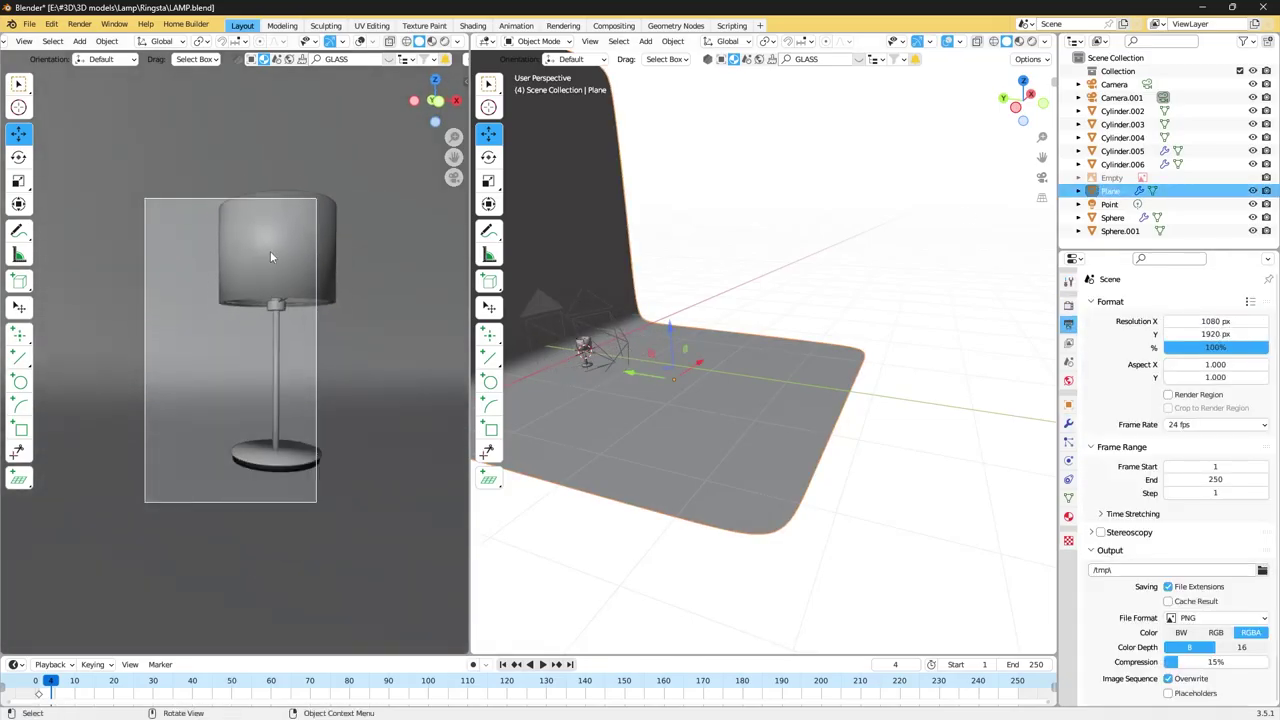
{"action": "key", "text": "z"}
{"action": "key", "text": "F12"}
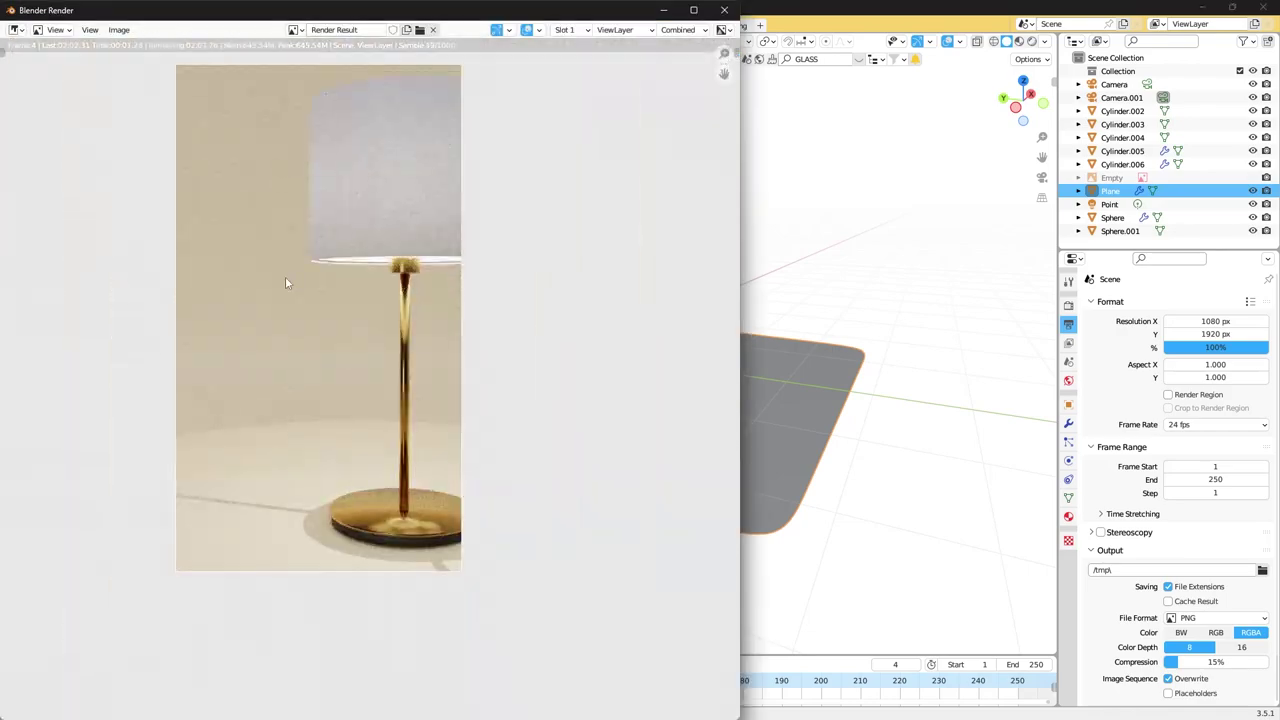